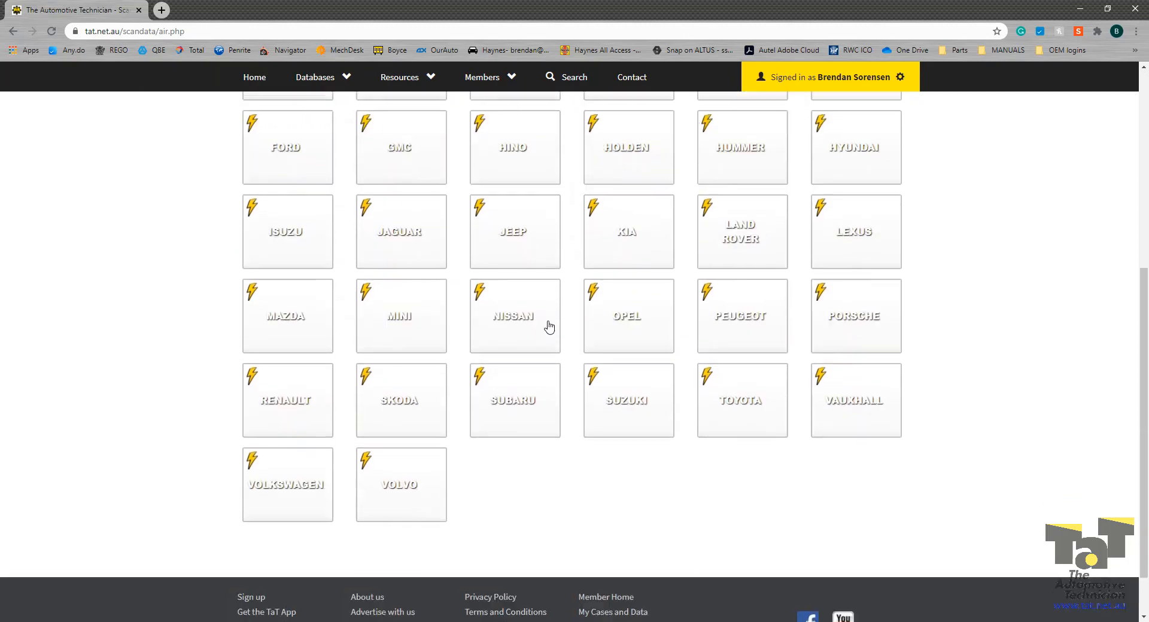
Step: Pick the VOLKSWAGEN tile from the OEM information tiles on The Automotive Technician site
scroll(277, 261, up, 3)
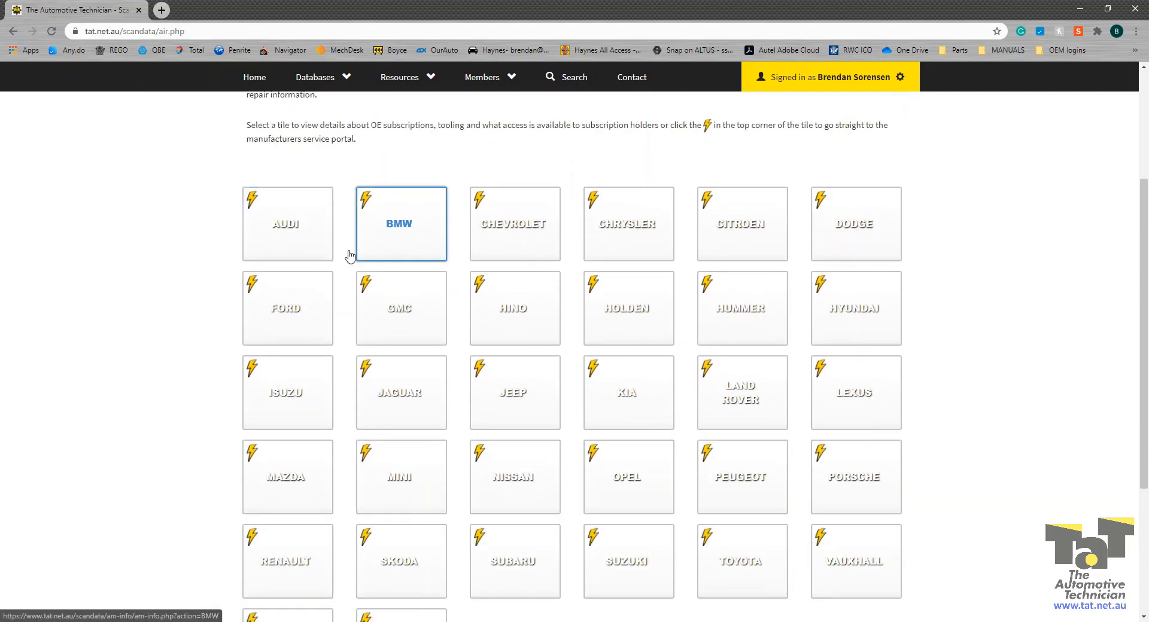
scroll(349, 257, down, 4)
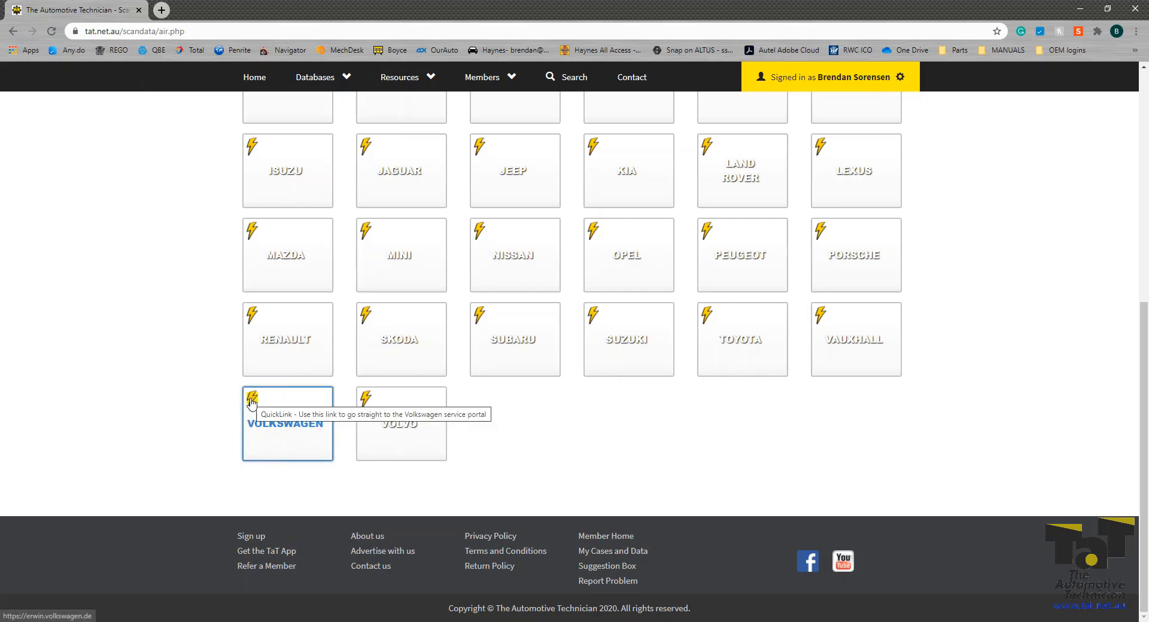
click(311, 431)
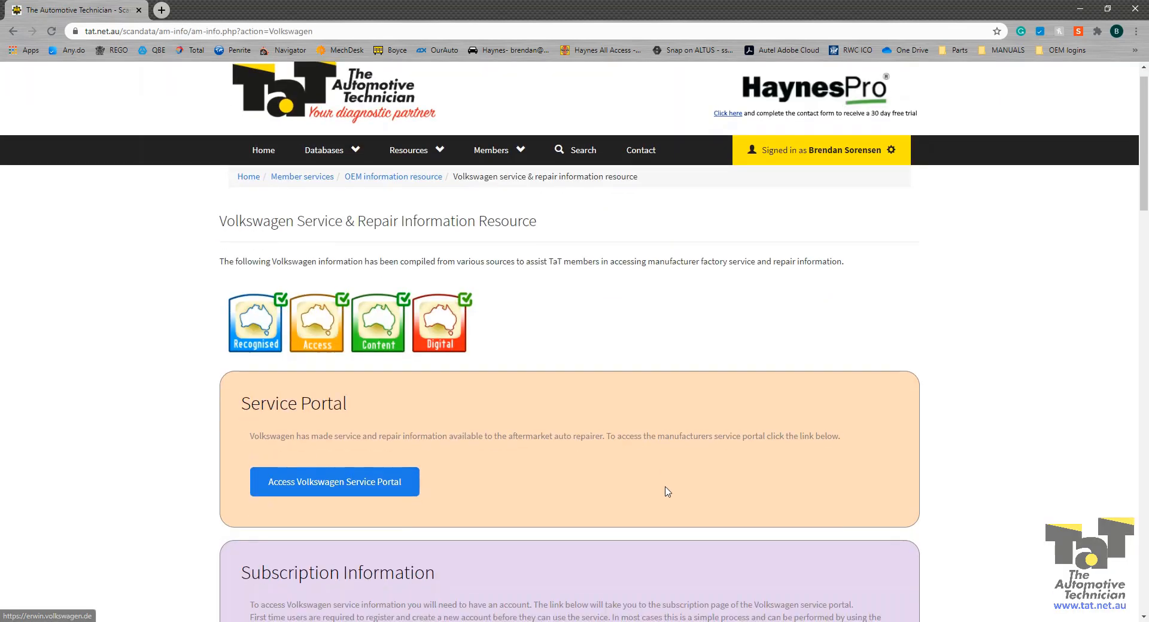
scroll(665, 492, down, 12)
scroll(665, 492, up, 12)
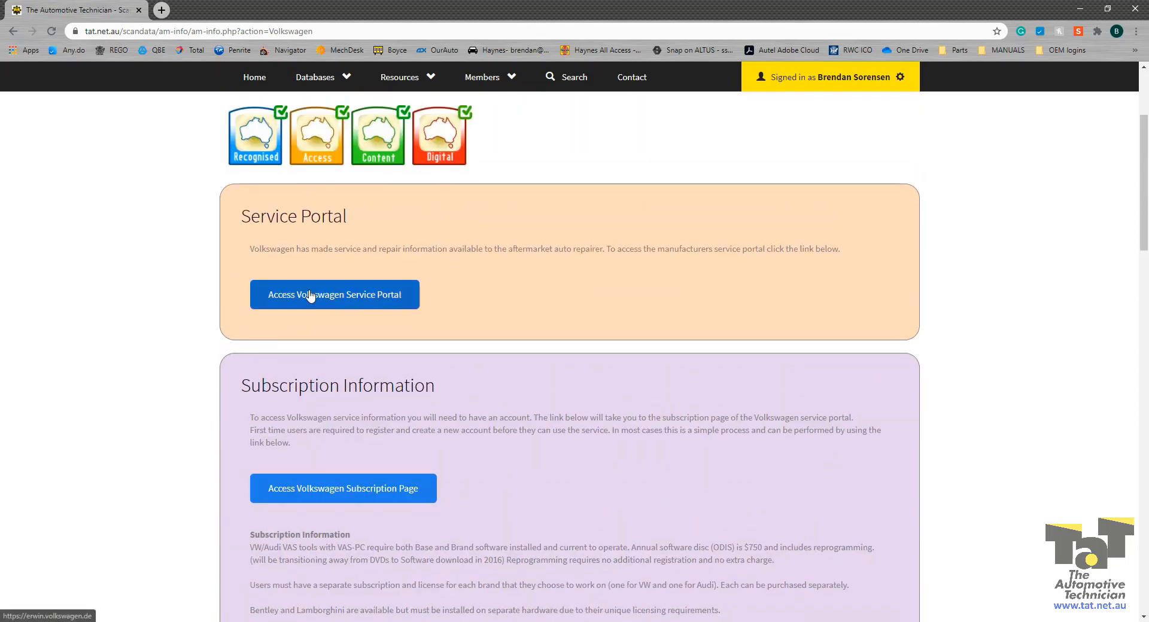
Step: Open the Volkswagen service portal, view the registration form and Country list, then return to the welcome page
click(310, 296)
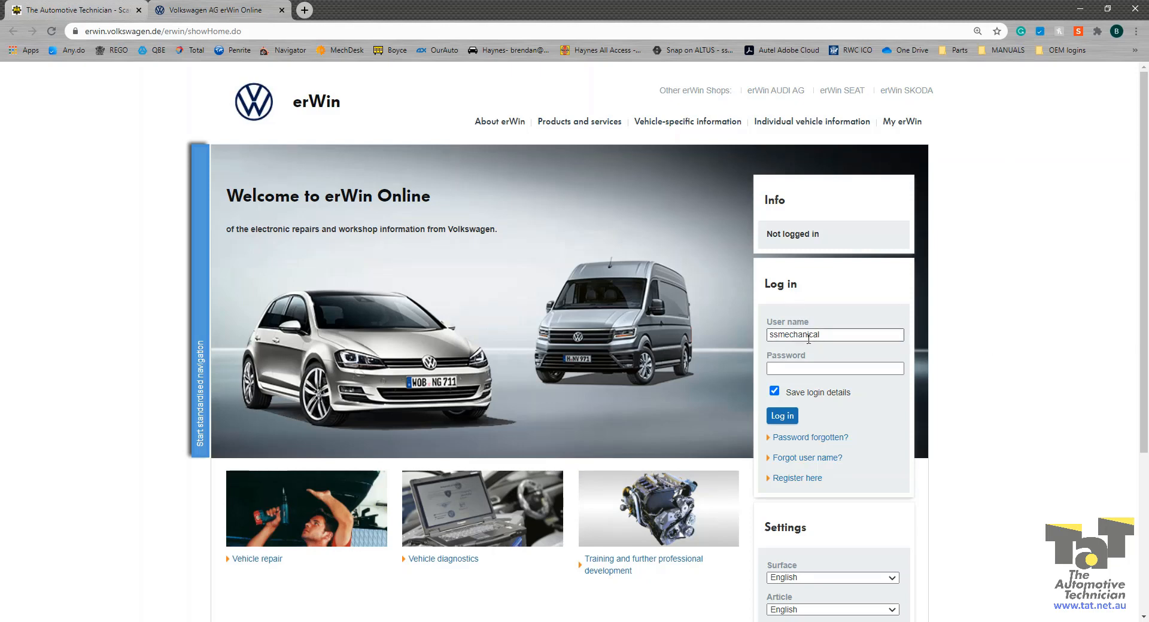
click(794, 479)
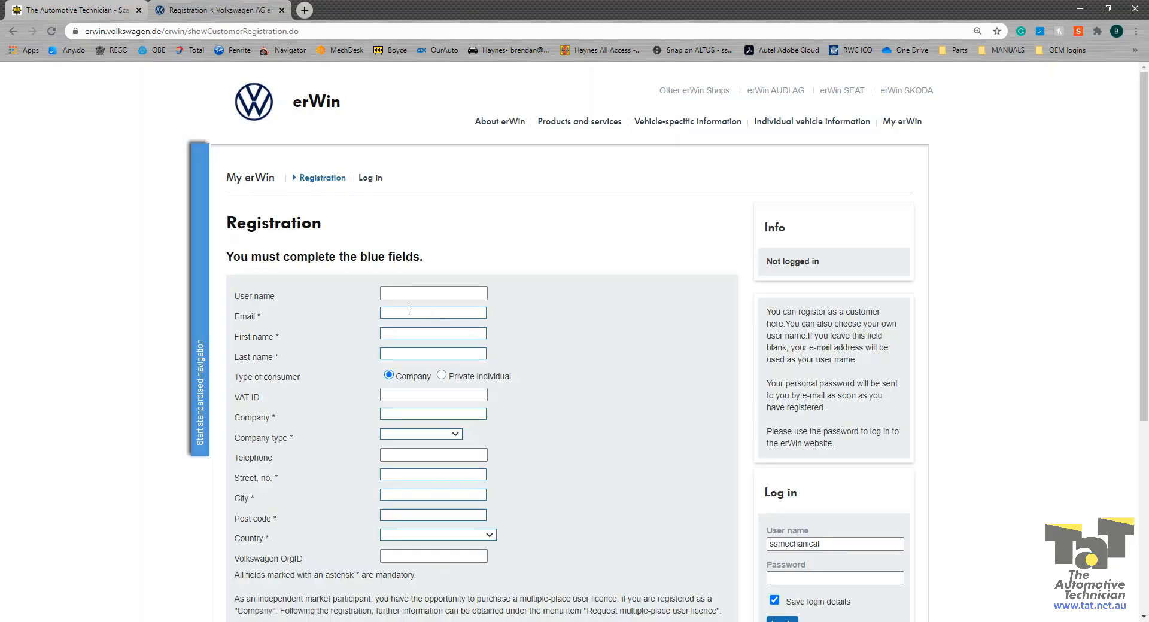
scroll(262, 323, down, 2)
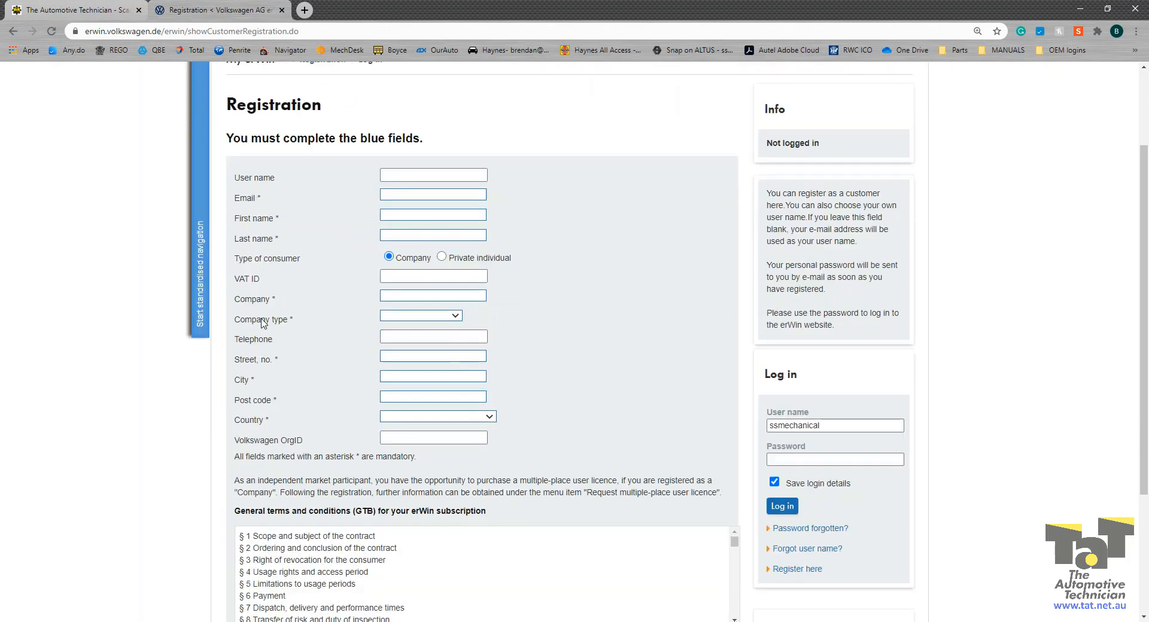
scroll(261, 323, down, 1)
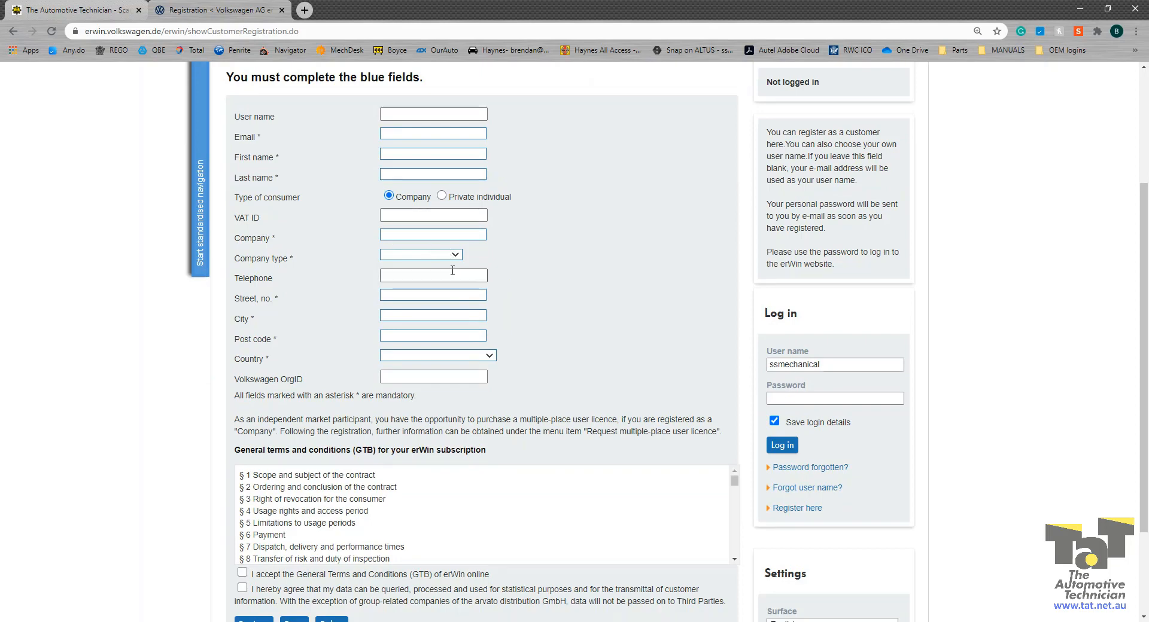
click(463, 356)
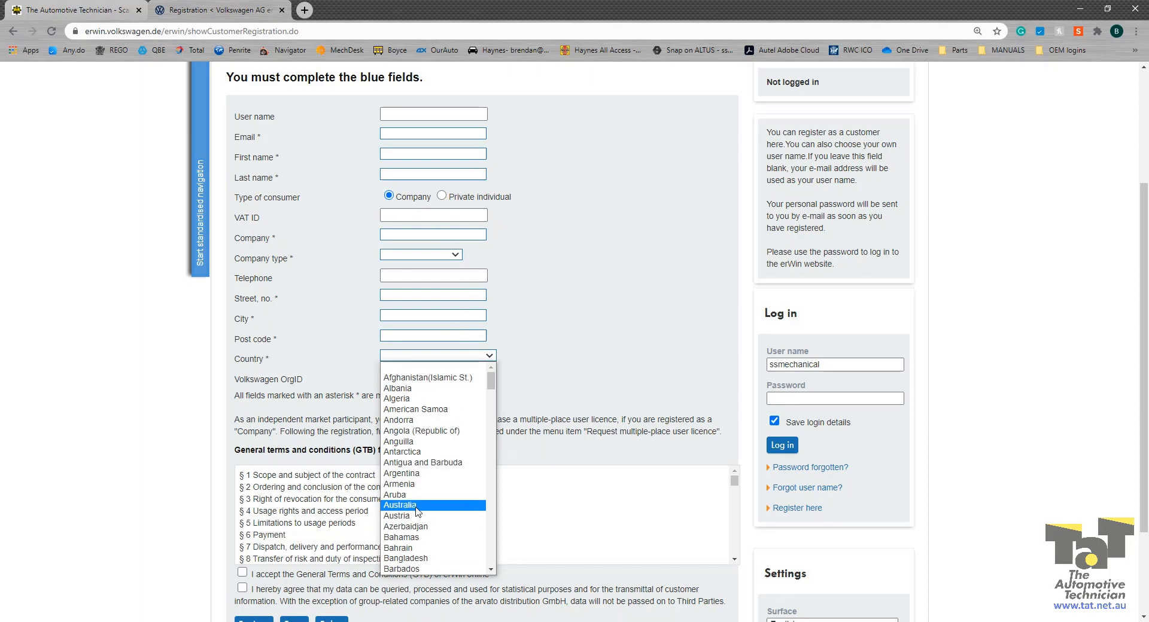
click(577, 416)
scroll(578, 468, down, 1)
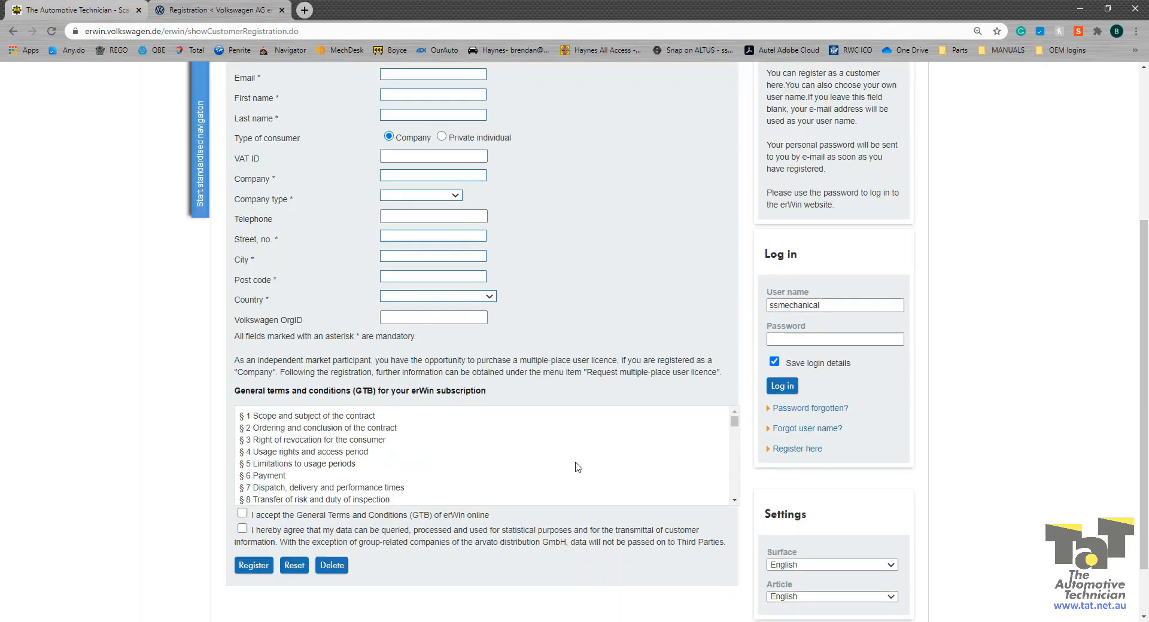
scroll(578, 467, down, 1)
click(14, 31)
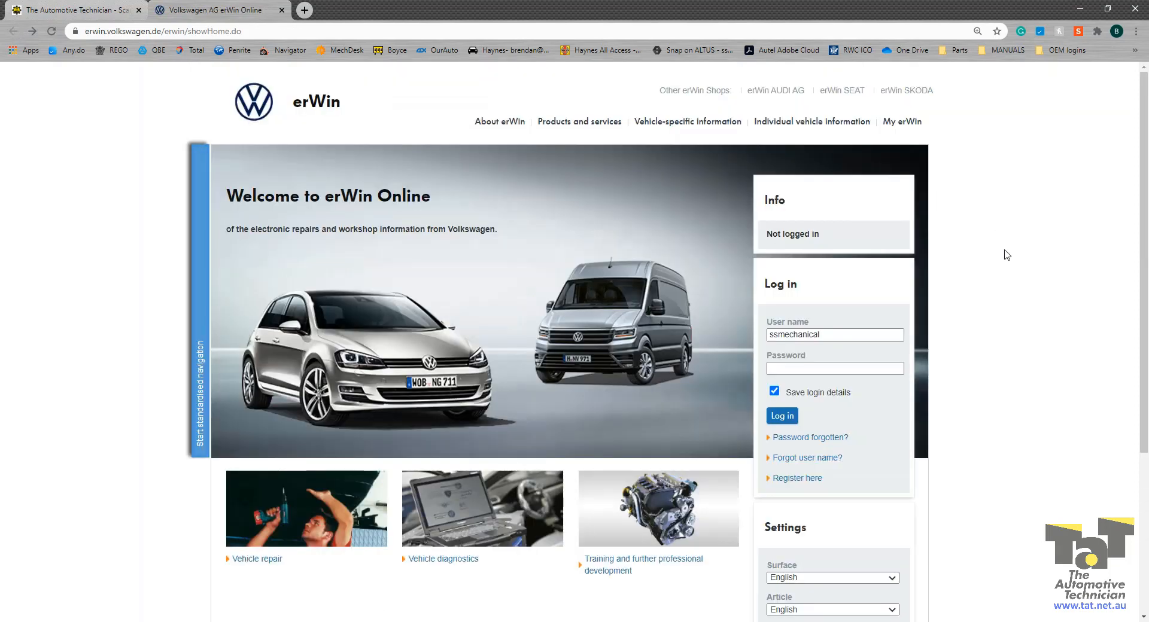
Step: Log in with the saved account password and open Products and services > Digital service schedule
click(830, 368)
key(ctrl+v)
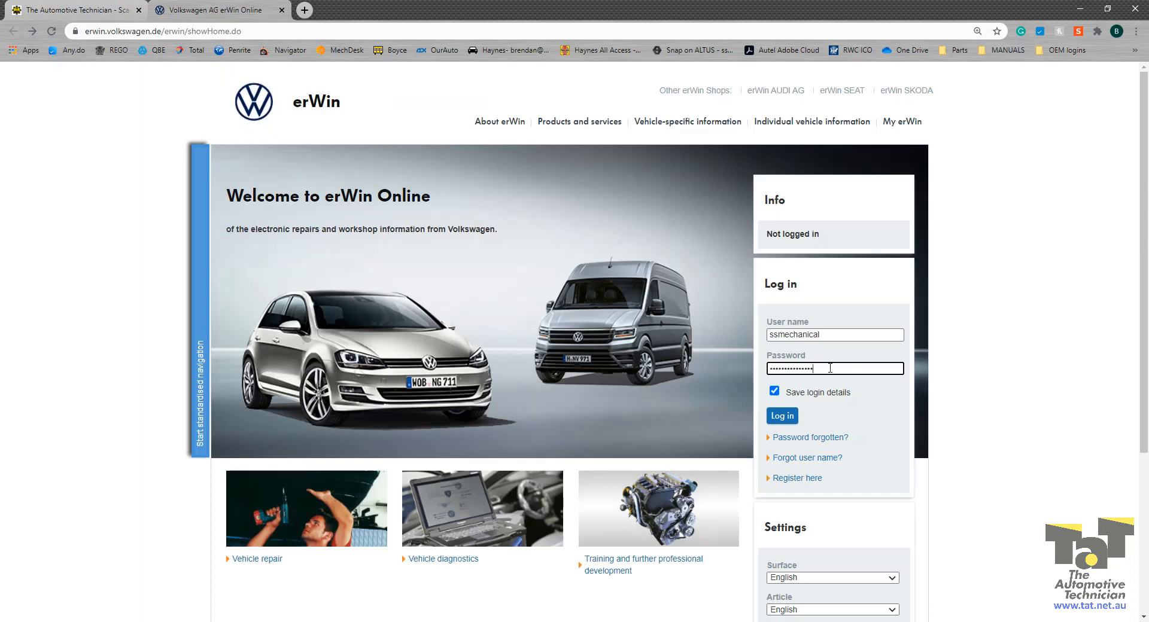
click(784, 416)
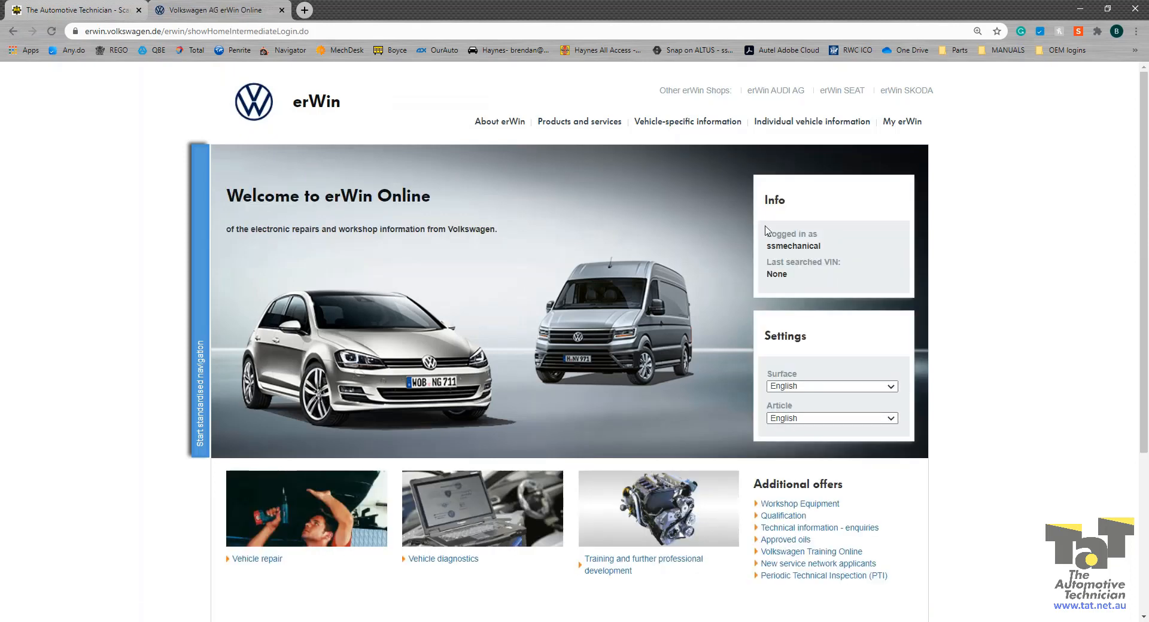
mouse_move(568, 125)
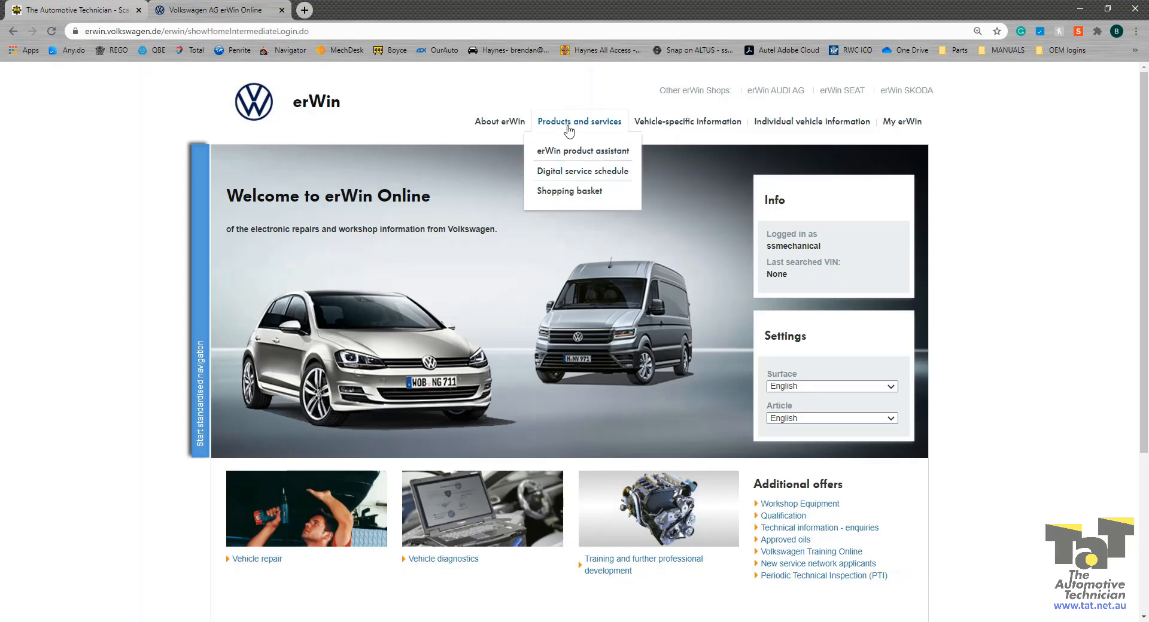
click(560, 172)
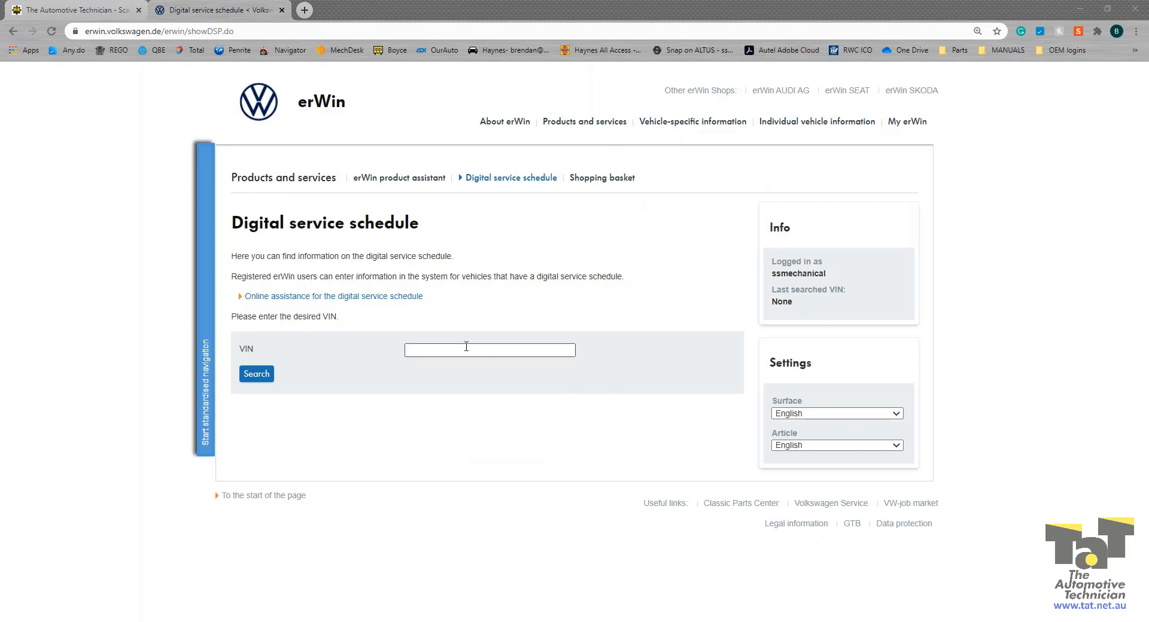
Step: Search by the vehicle's VIN and open the service schedule for the 2018 Golf 1.4 TSI
click(447, 345)
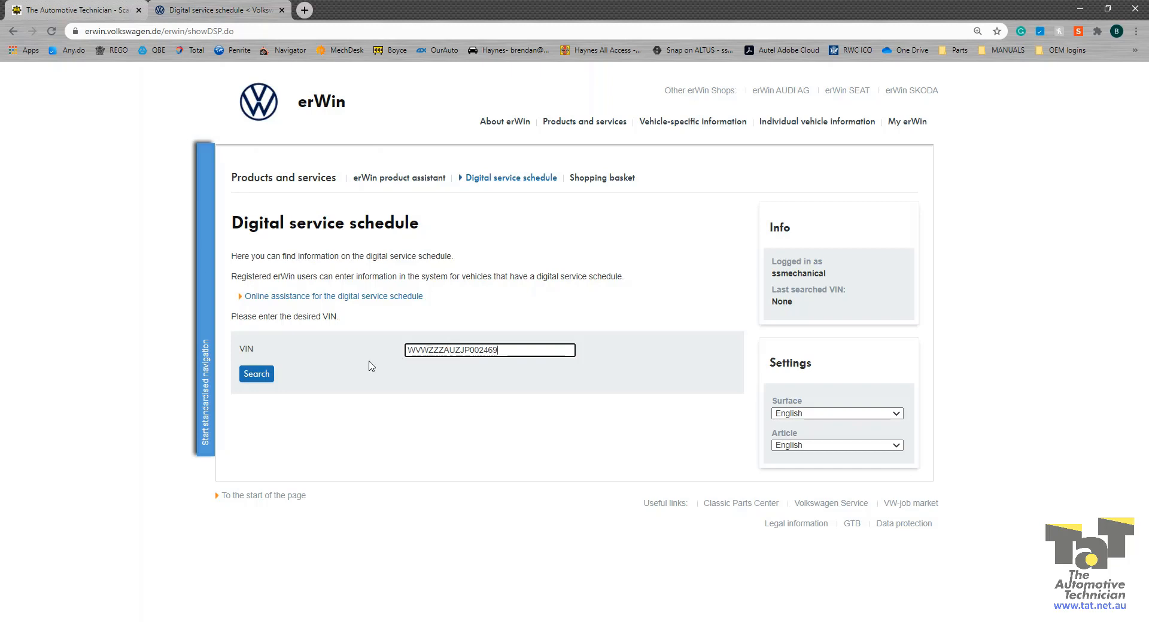
click(259, 375)
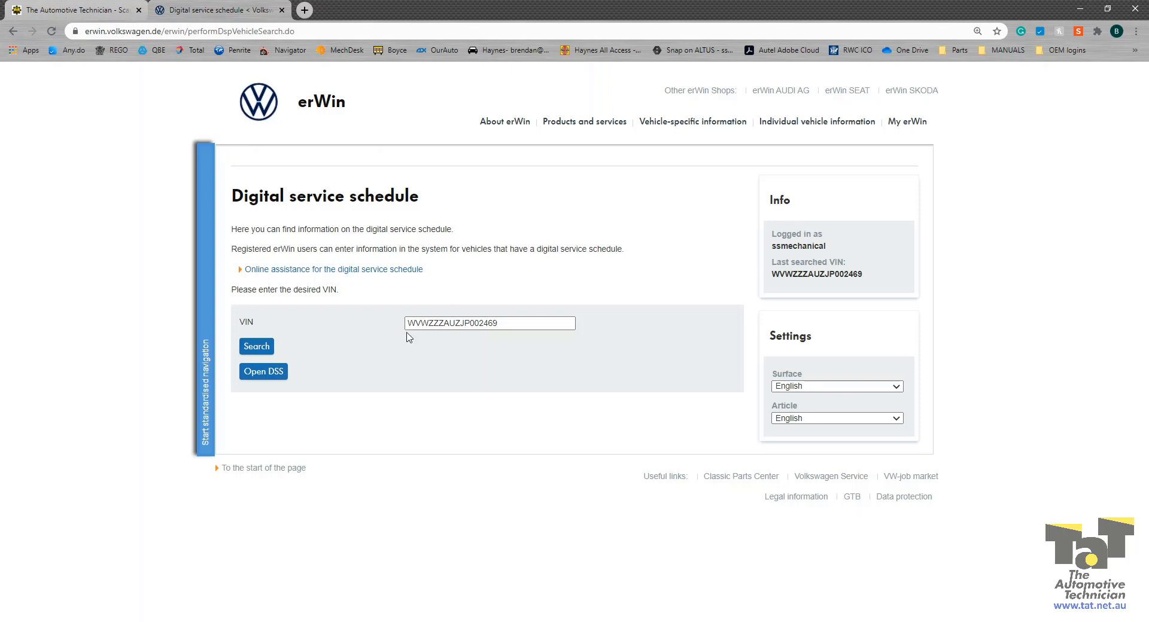
click(267, 374)
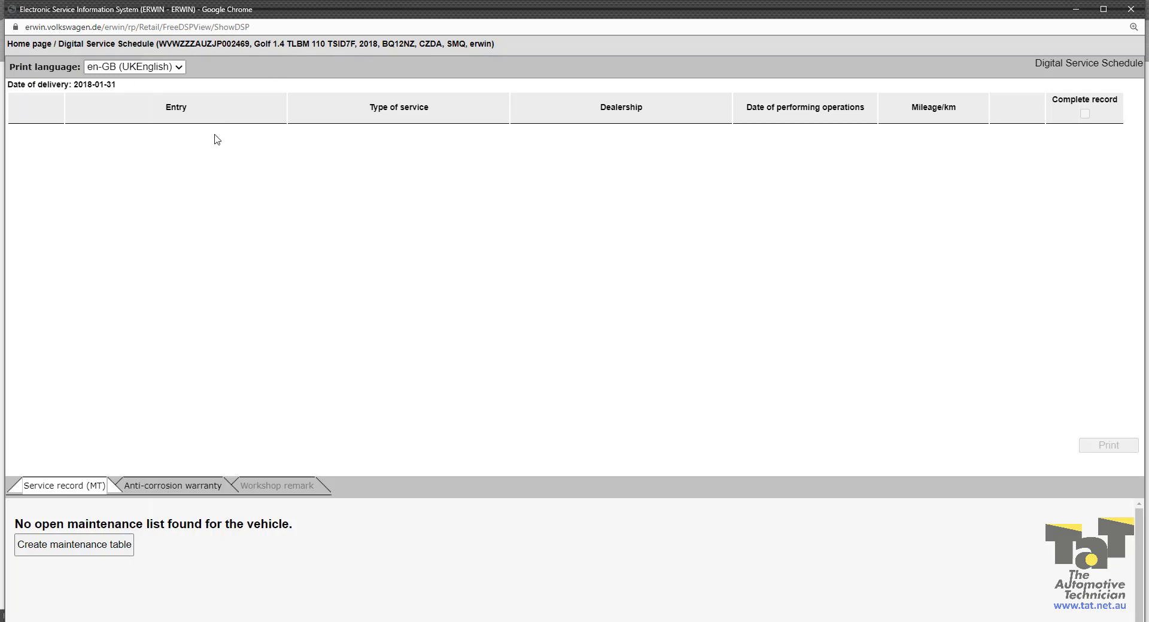
Step: Create a maintenance table with current mileage 34319
click(76, 555)
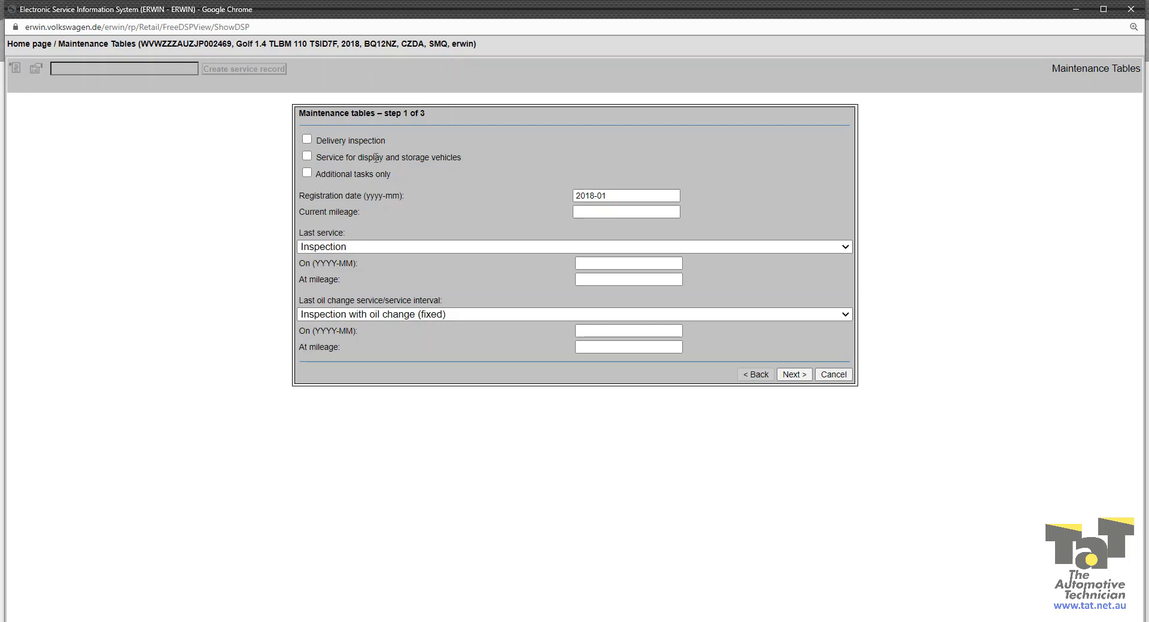
click(586, 211)
text(34319)
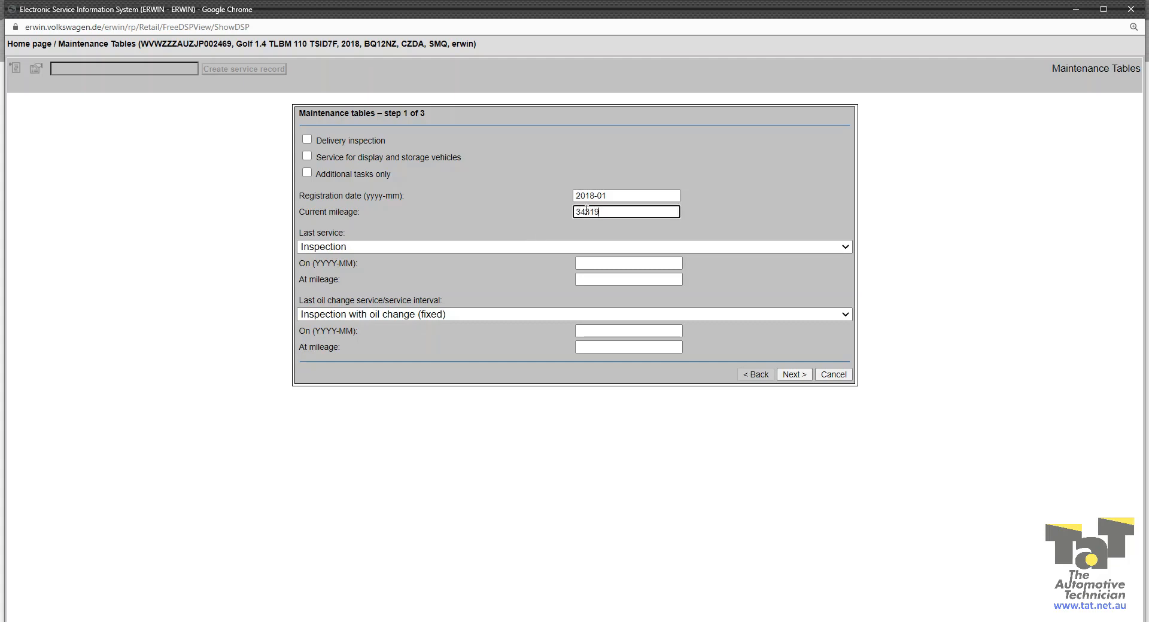
Step: Set last service to Inspection with oil change (fixed), dated 2020-09 at 34319, and continue
click(513, 250)
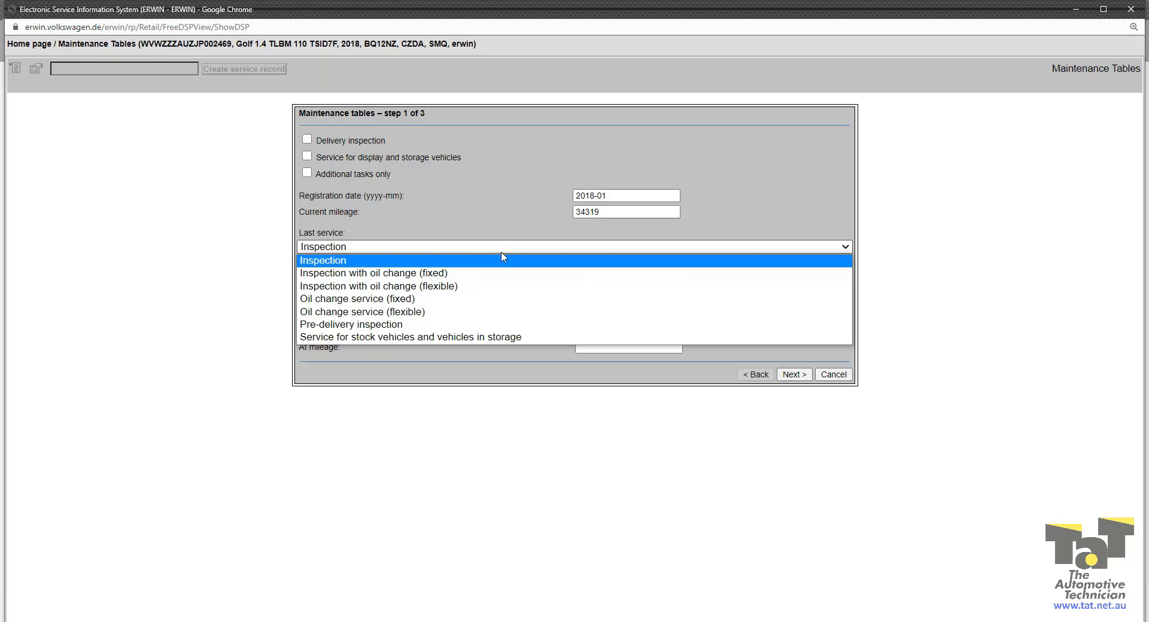
click(444, 276)
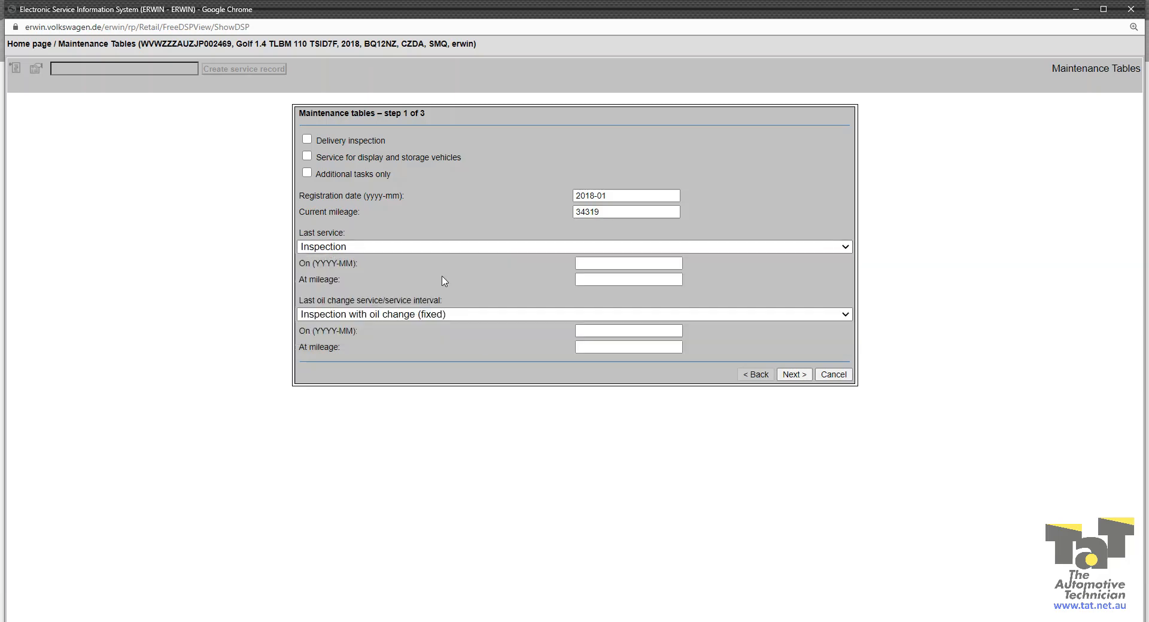
click(617, 264)
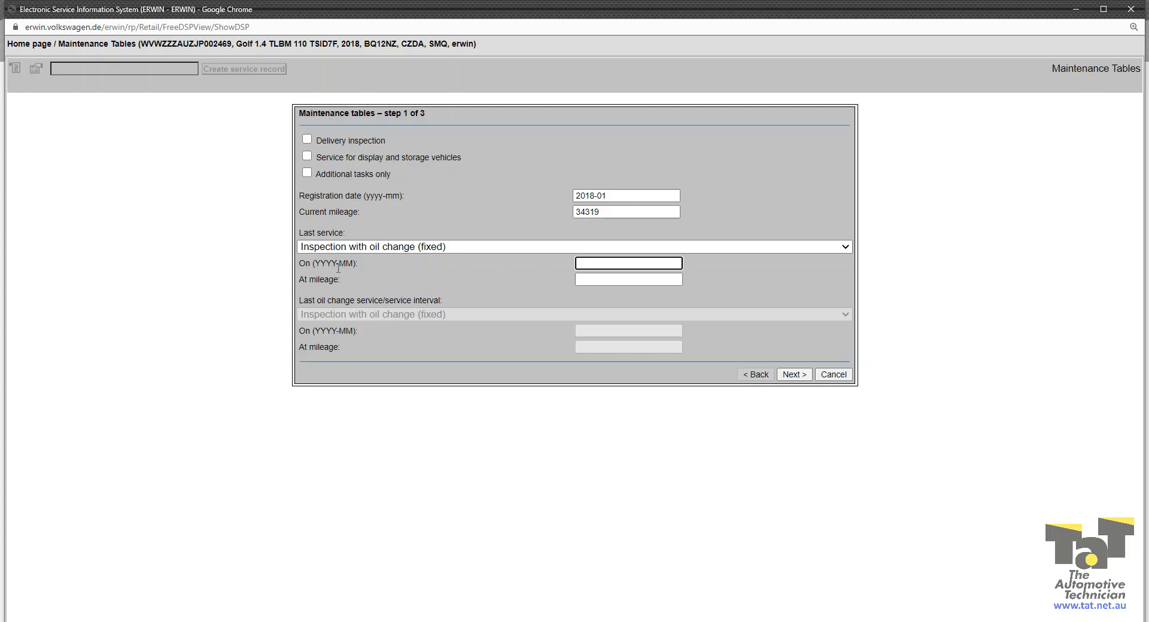
text(2020-09)
click(611, 281)
text(3)
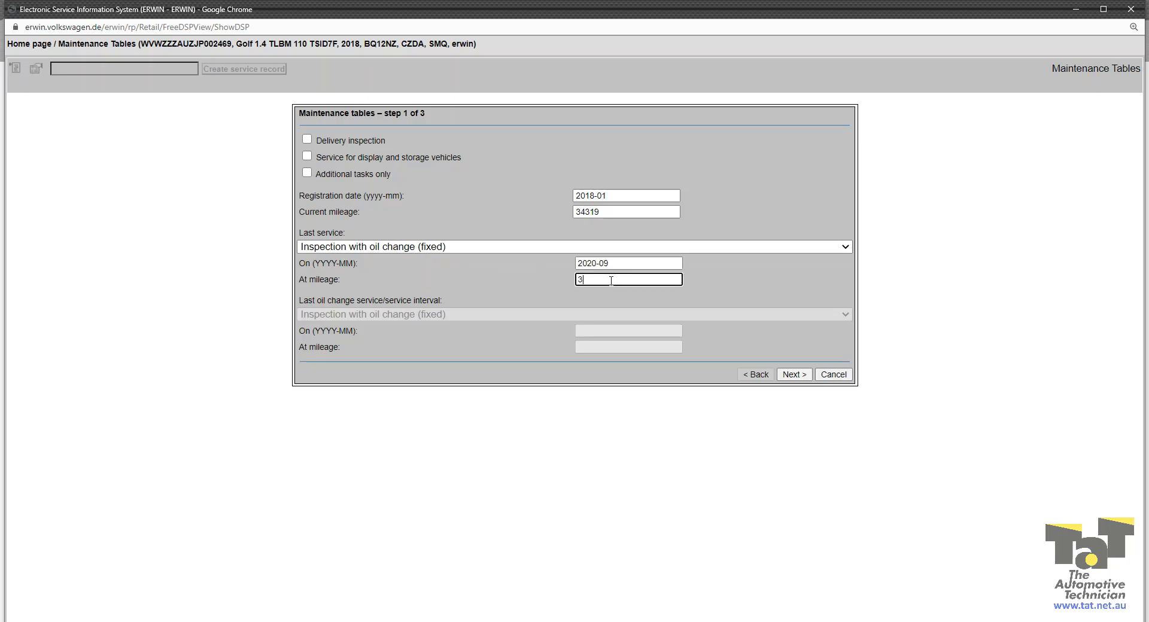
text(4319)
click(796, 377)
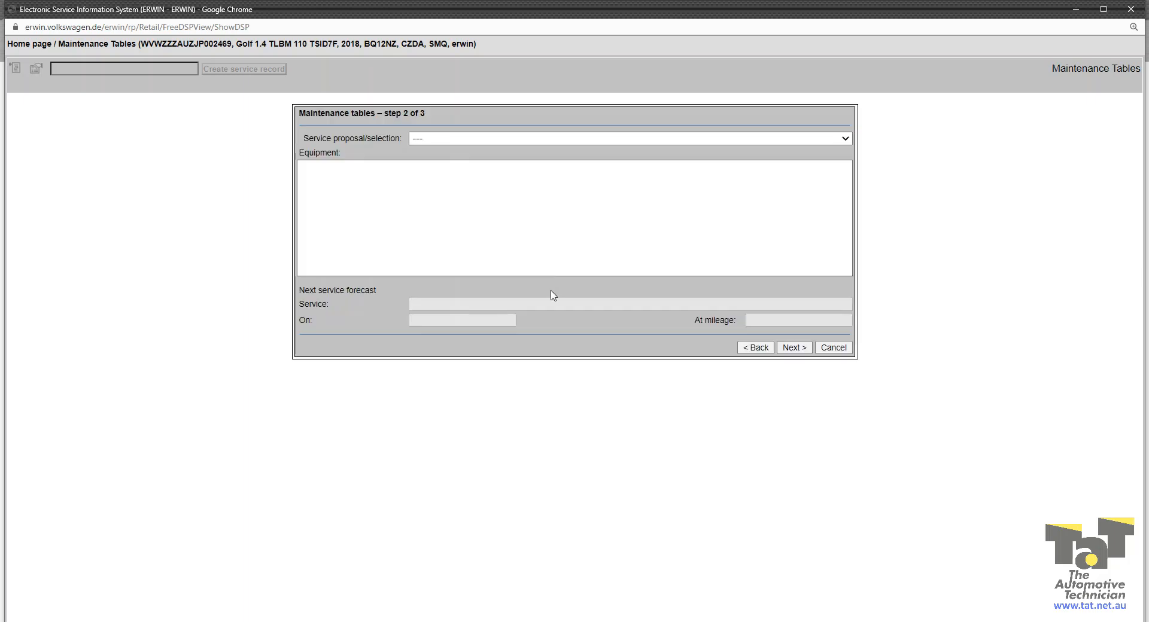
Step: Choose Inspection with oil change (fixed) as the service proposal, keep fitted equipment only, and advance to step 3
click(607, 141)
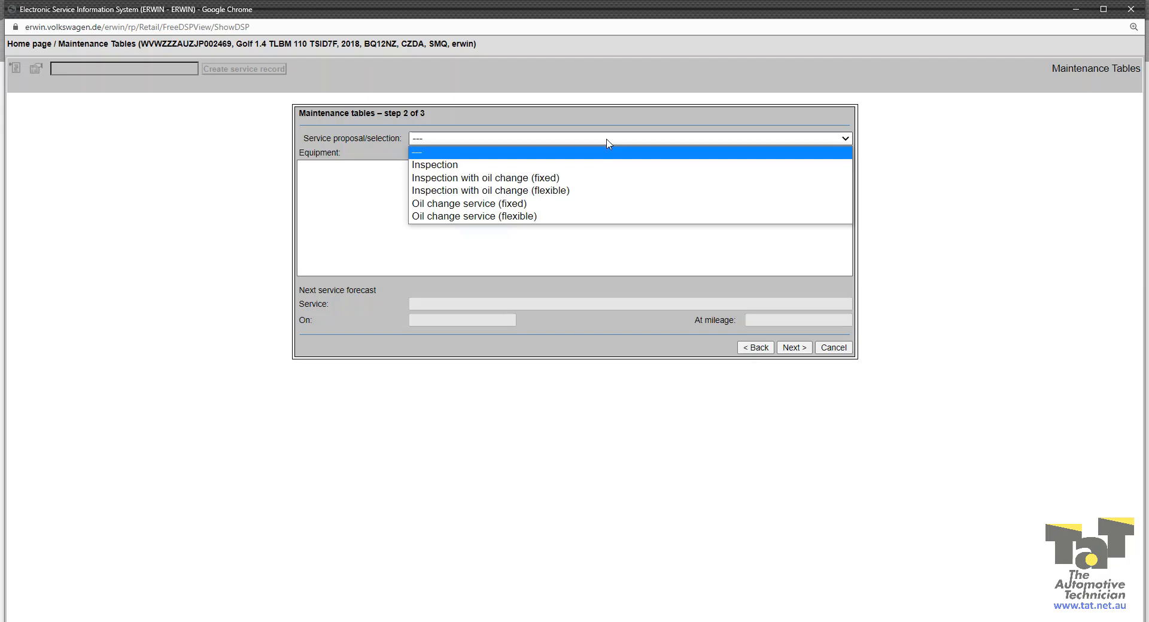
click(603, 178)
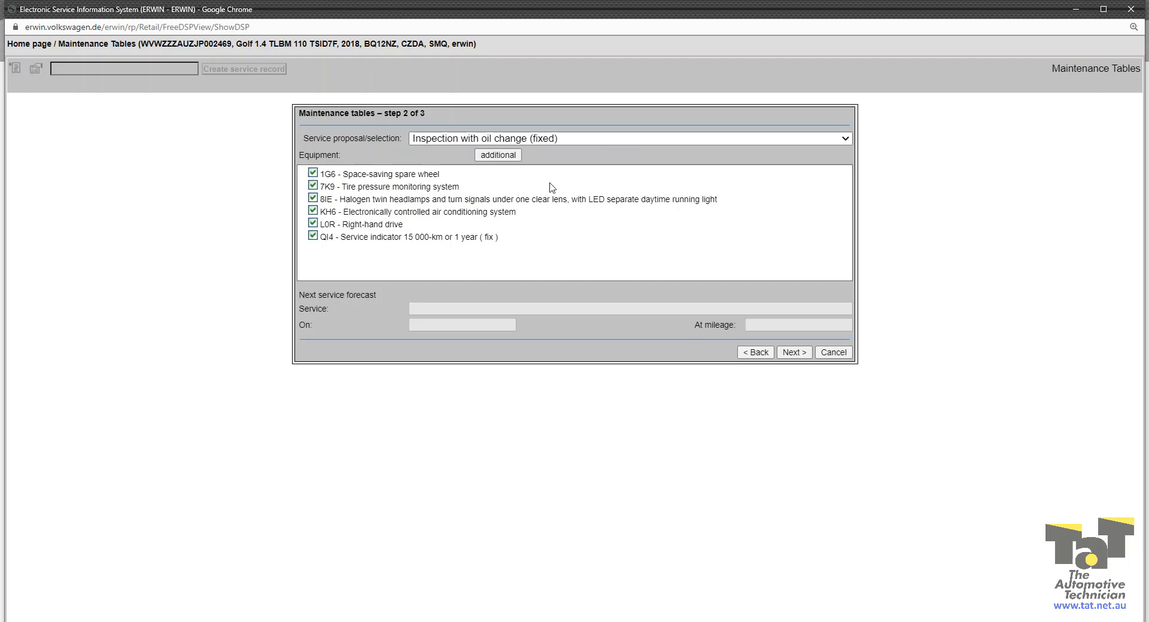
click(500, 156)
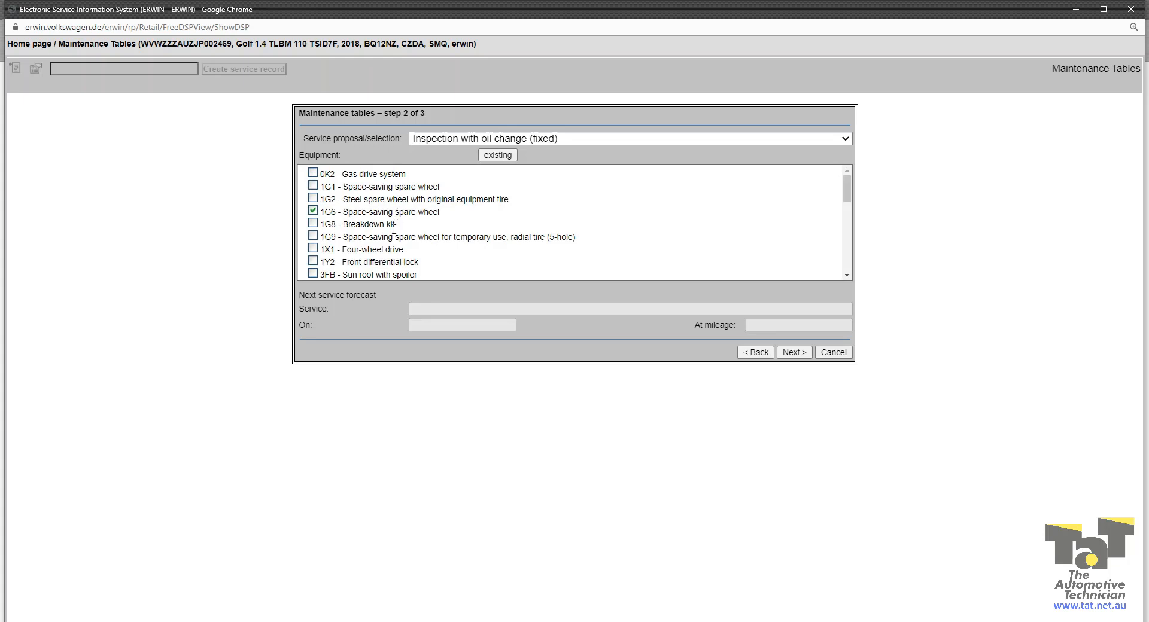
click(500, 156)
click(793, 353)
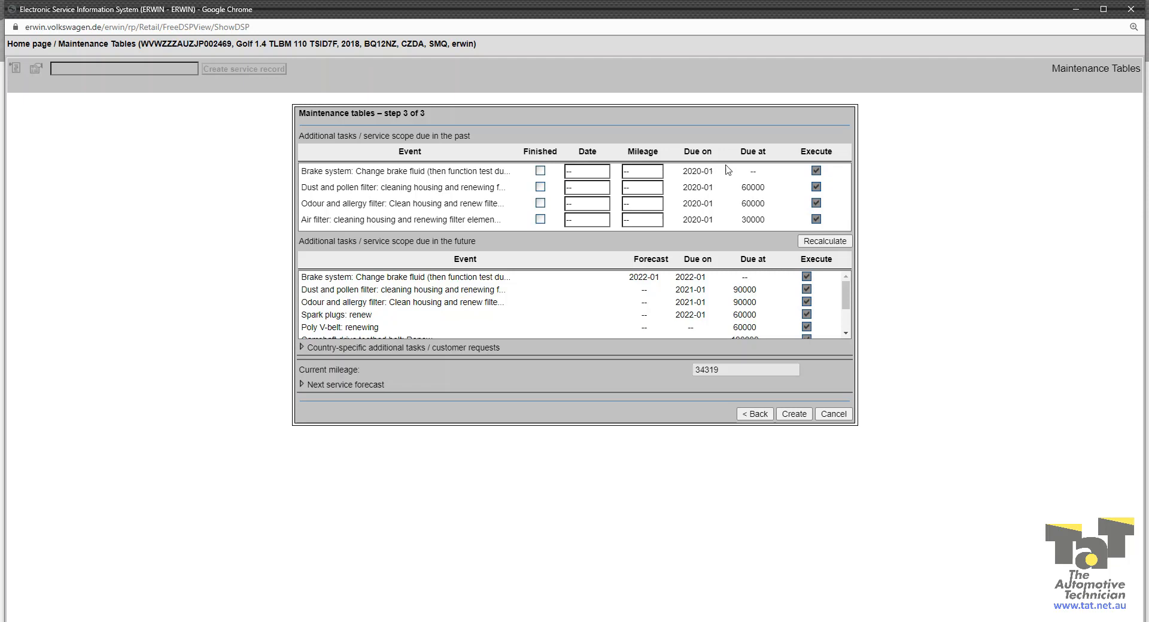
Step: Untick Execute for the overdue brake fluid, dust and pollen, odour and allergy, and air filter tasks
click(816, 171)
click(816, 187)
click(816, 203)
click(817, 219)
Step: Untick all upcoming tasks, including spark plugs, Poly V-belt and toothed belts, then create the maintenance table
click(807, 277)
click(806, 289)
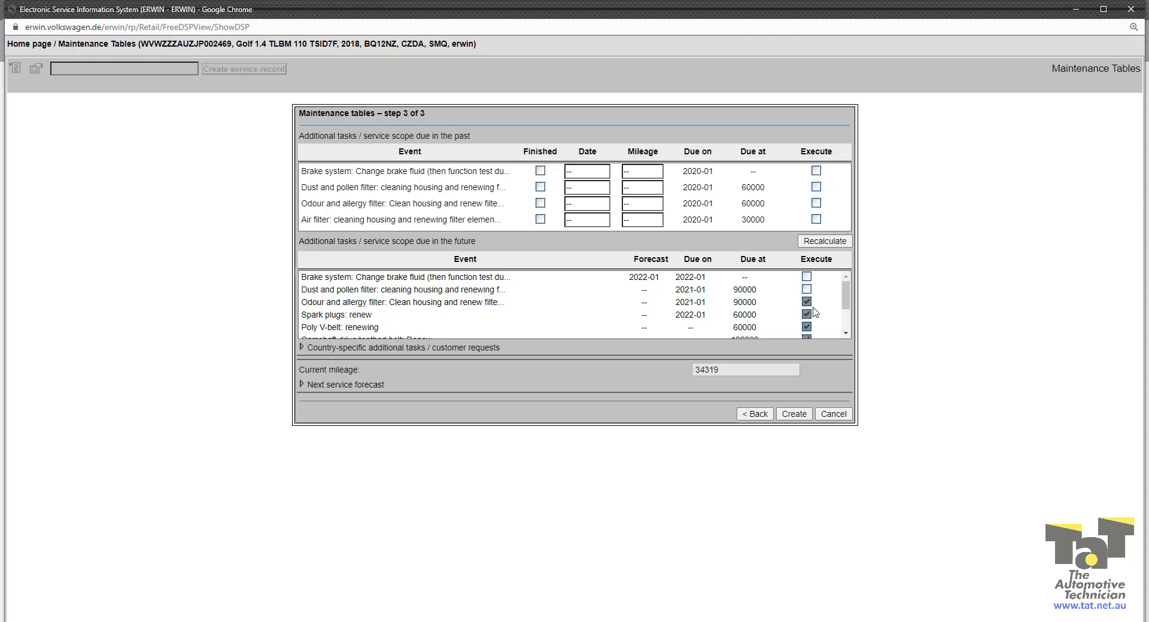
click(806, 302)
click(807, 314)
click(807, 327)
scroll(846, 299, down, 2)
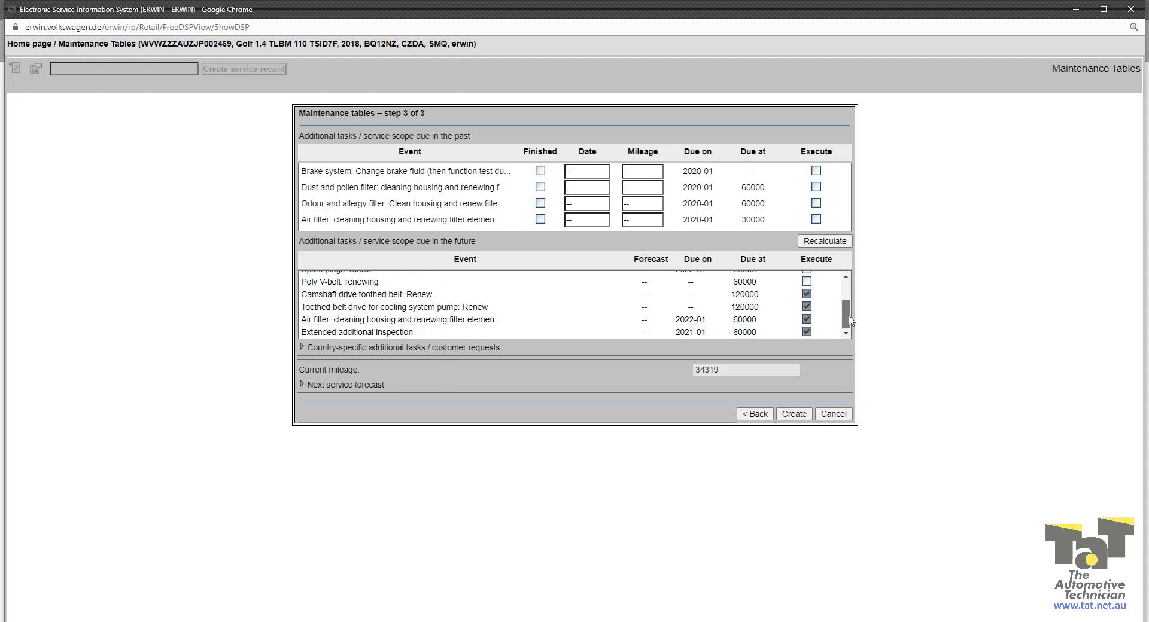
click(806, 294)
click(807, 306)
click(806, 319)
click(806, 332)
click(804, 415)
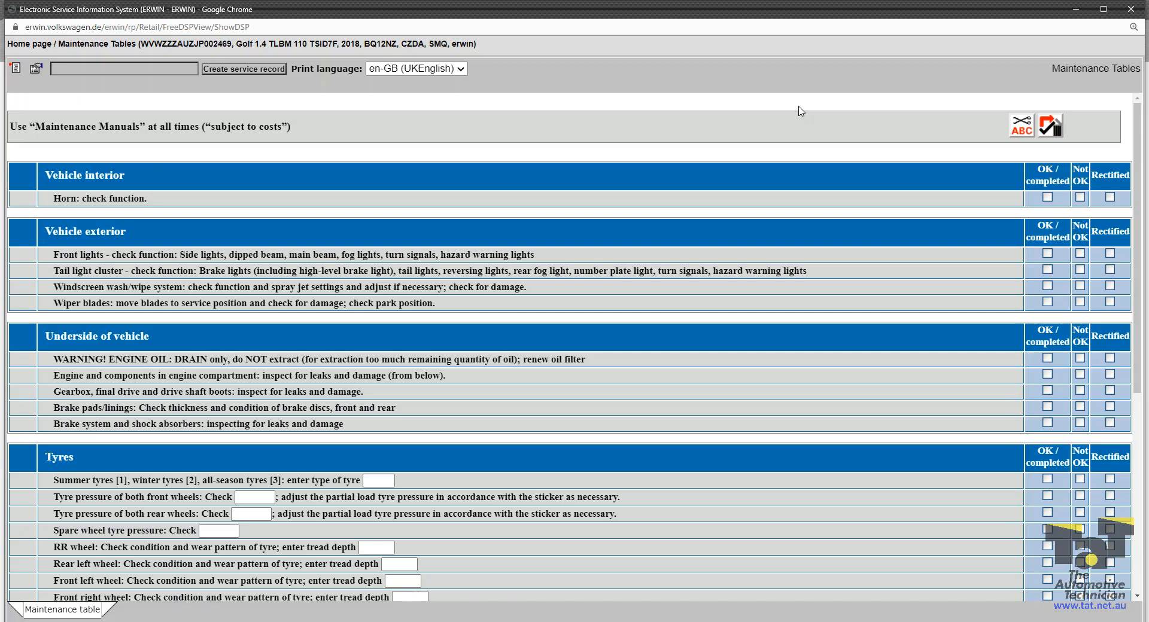
Step: Mark 'Horn: check function' as OK / completed and start a new service record
click(1047, 197)
scroll(1017, 287, down, 5)
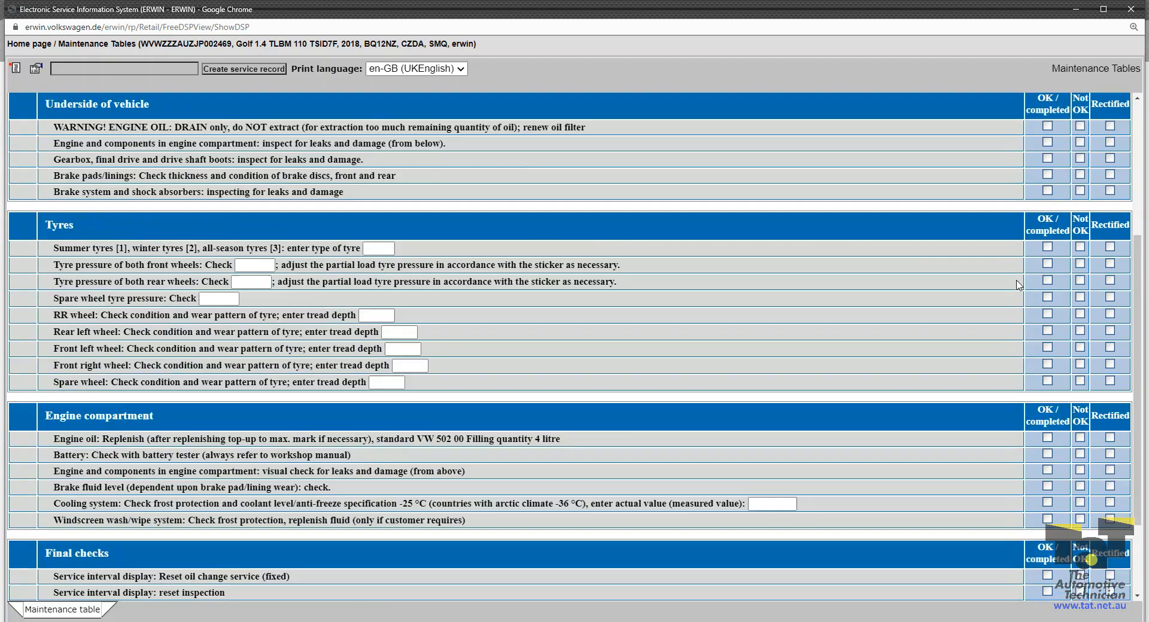
scroll(416, 317, up, 5)
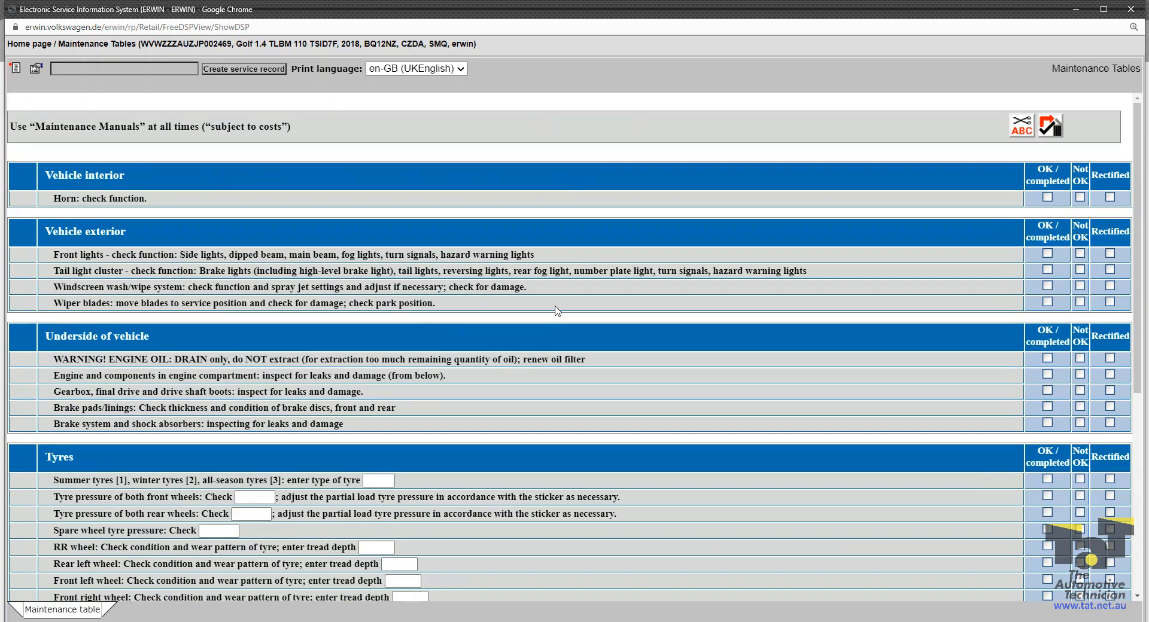
scroll(300, 139, down, 1)
scroll(301, 139, up, 1)
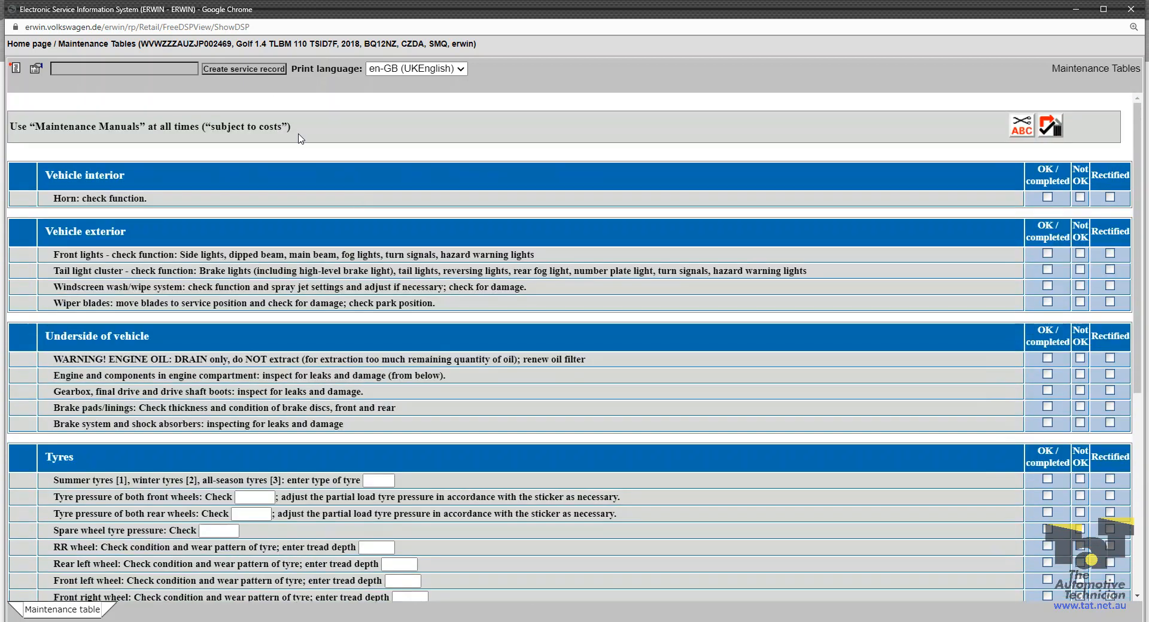
click(240, 70)
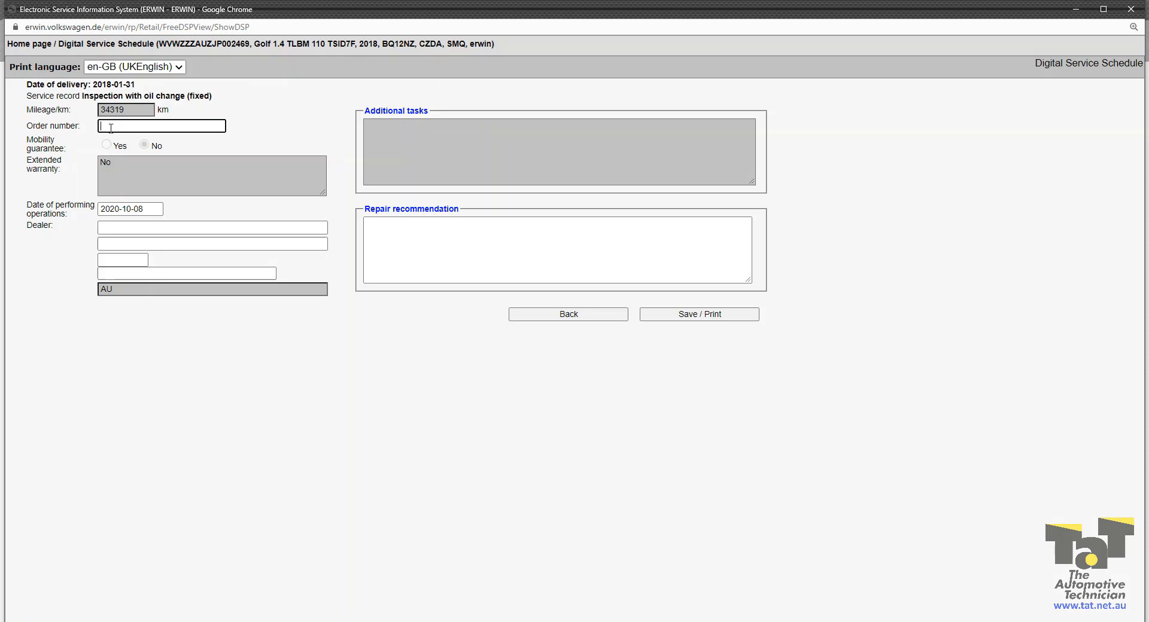
Step: Enter the order number and the dealer's business name, street address, suburb and state
text(7098)
click(140, 226)
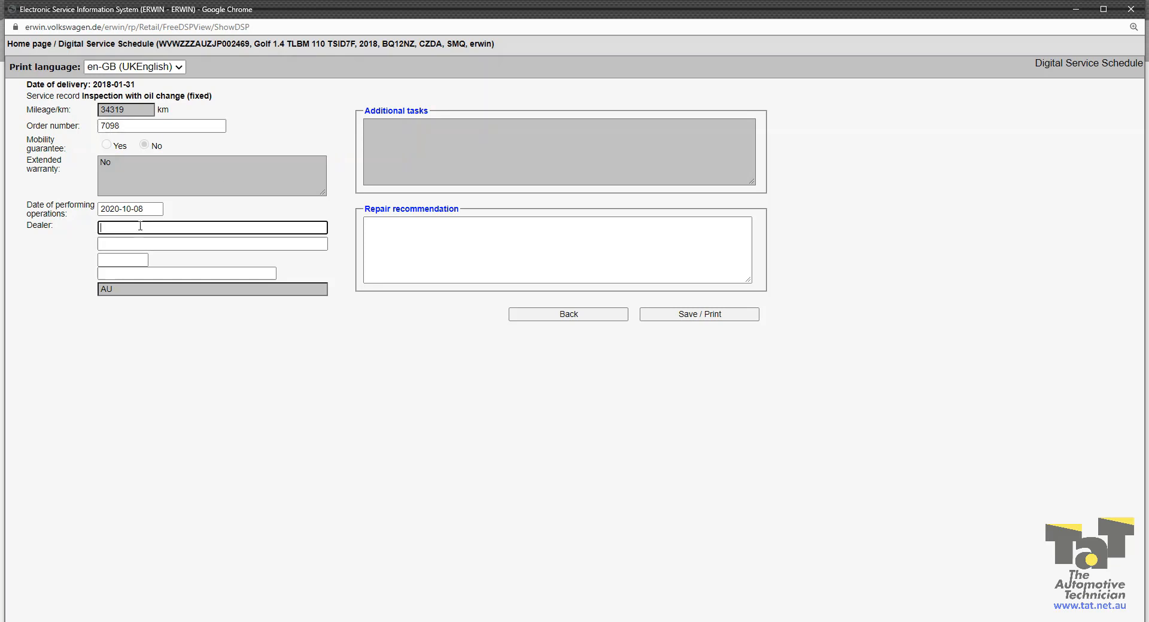
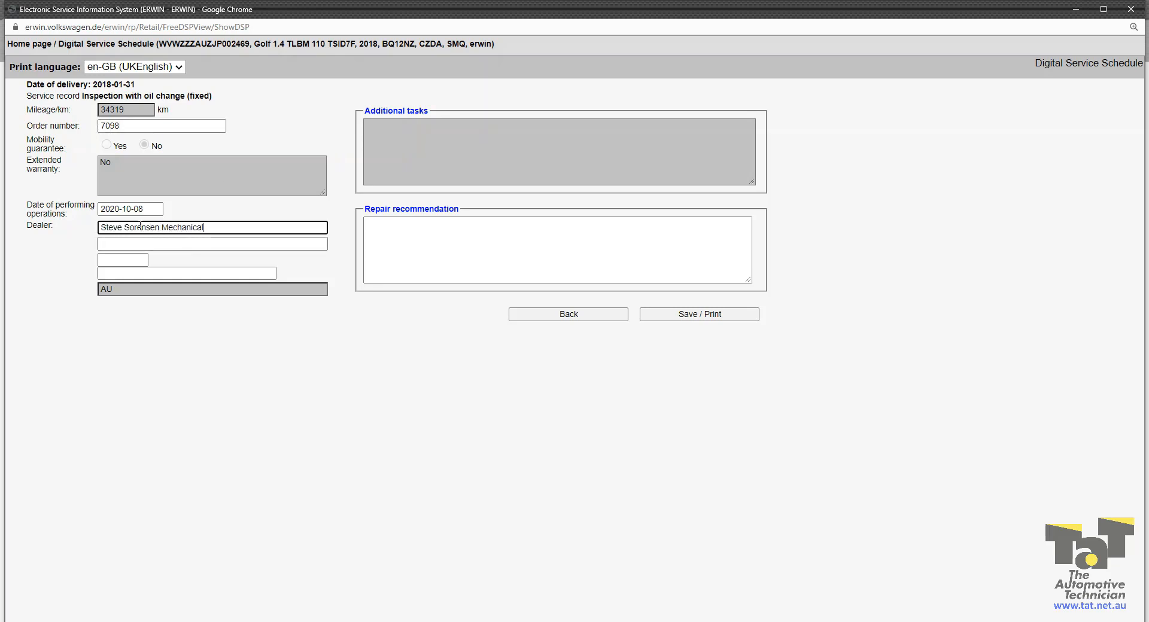
key(Tab)
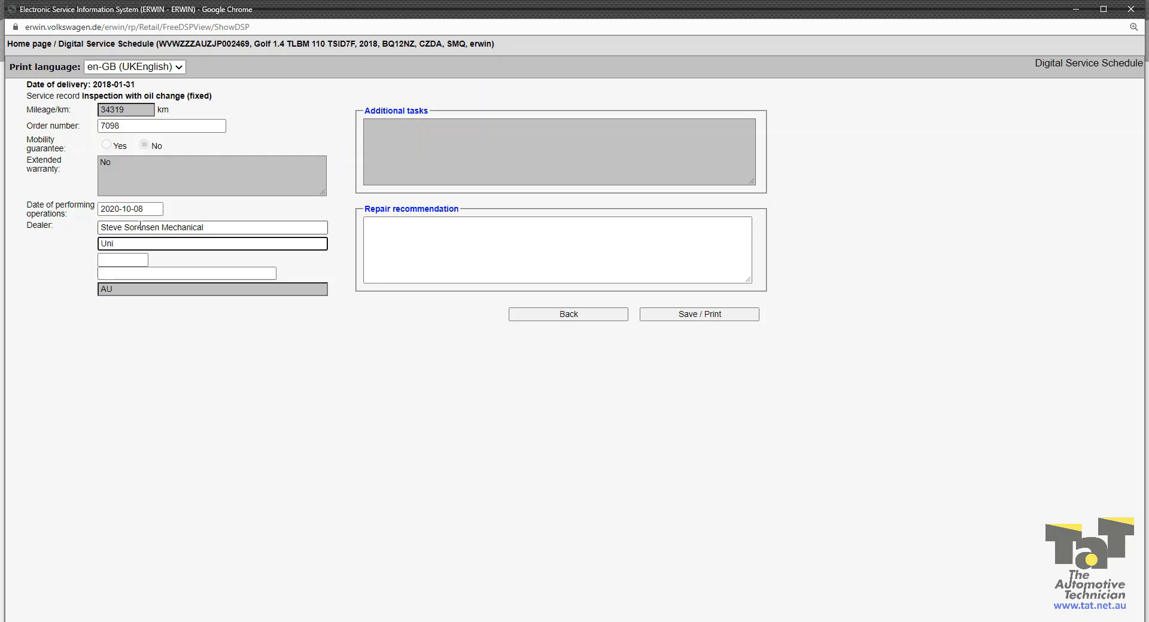
key(Tab)
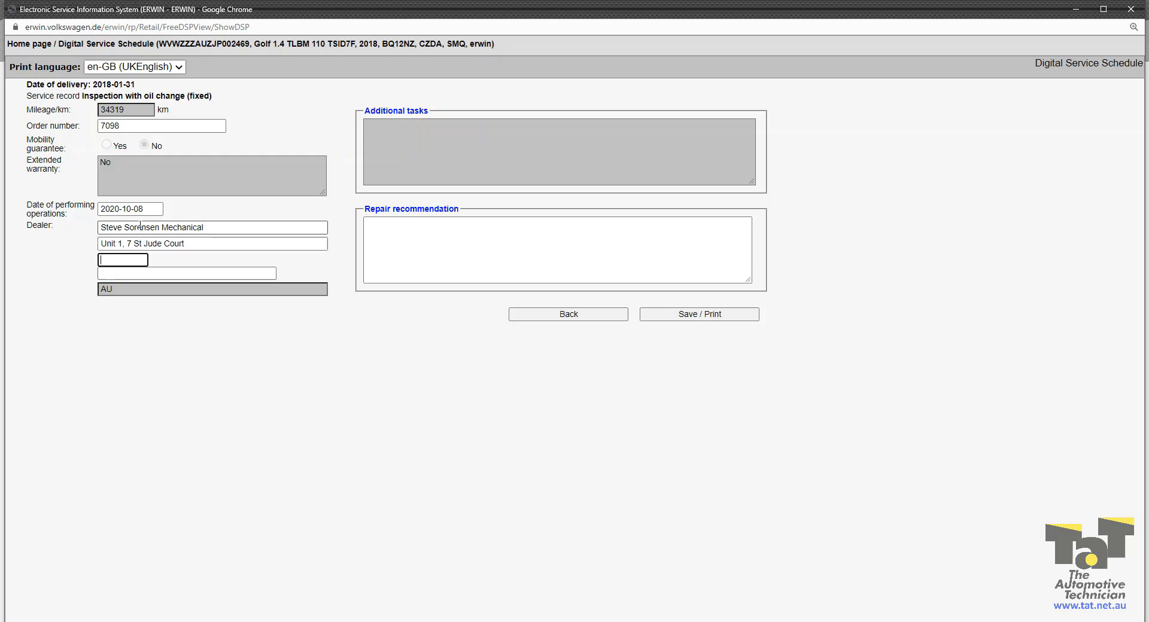
key(Tab)
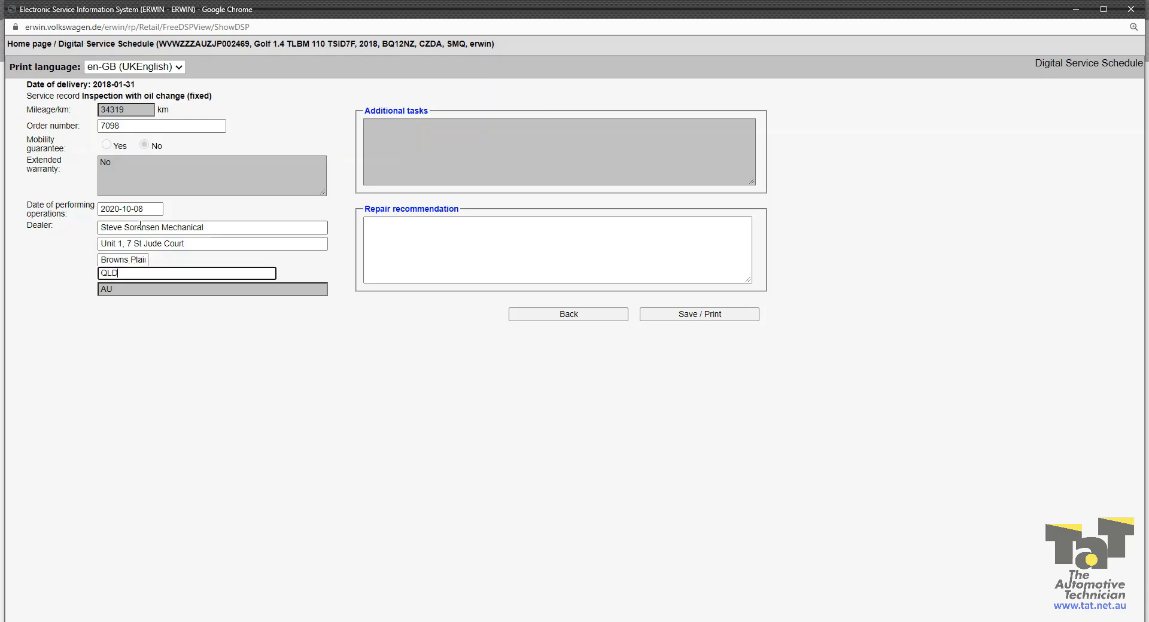
Step: Leave the repair recommendation empty and save the service record
click(476, 238)
text(t)
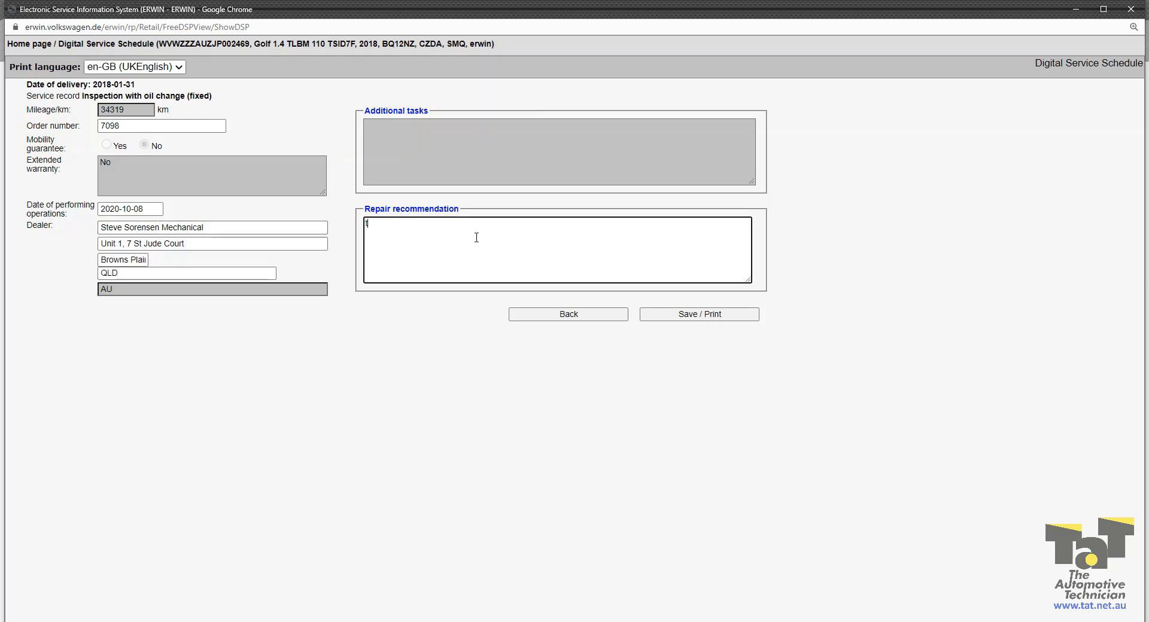
text(yres lo)
key(BackSpace)
key(BackSpace)
key(BackSpace)
key(BackSpace)
key(BackSpace)
key(BackSpace)
key(BackSpace)
key(BackSpace)
click(711, 315)
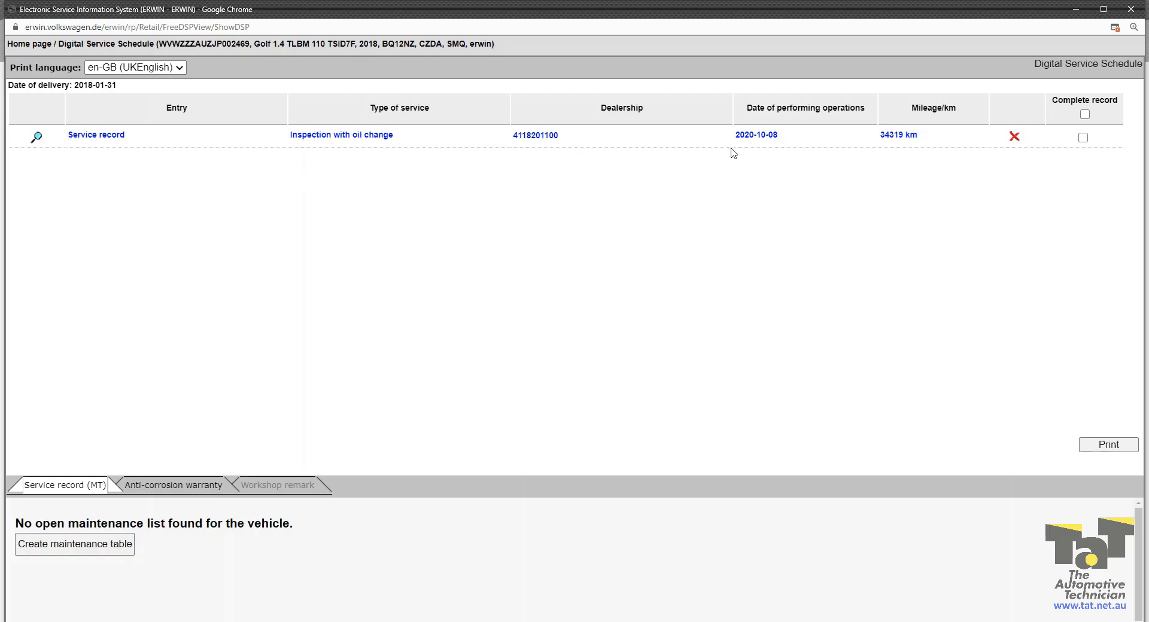
Step: Mark the Inspection with oil change service record as a complete record and open it for printing
double_click(1014, 140)
click(1083, 138)
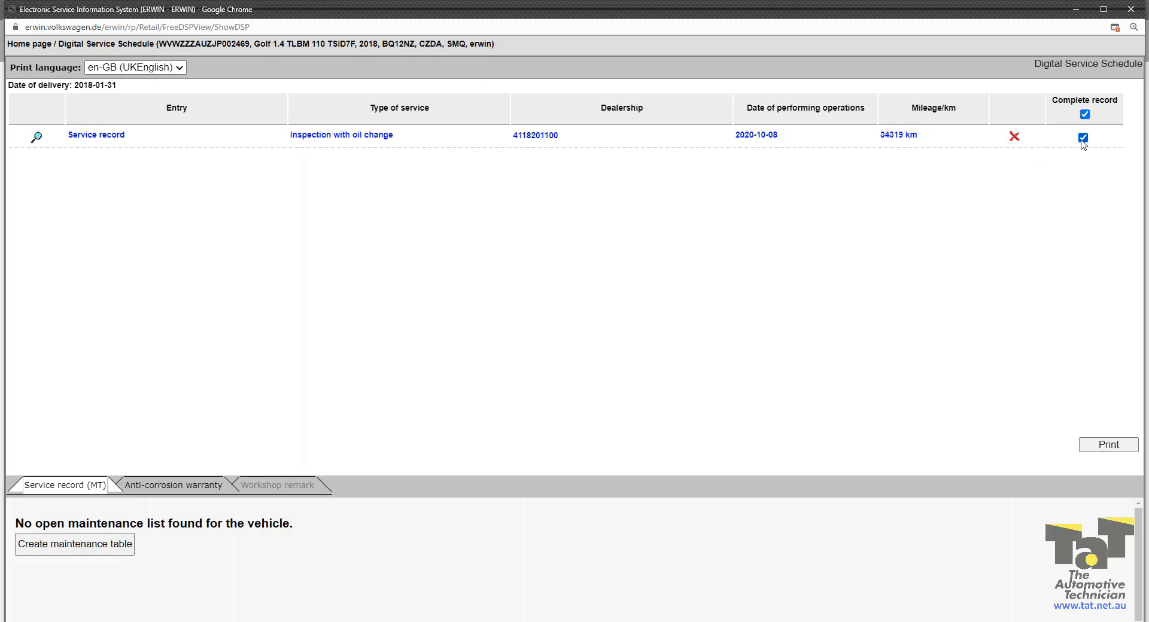
click(1109, 446)
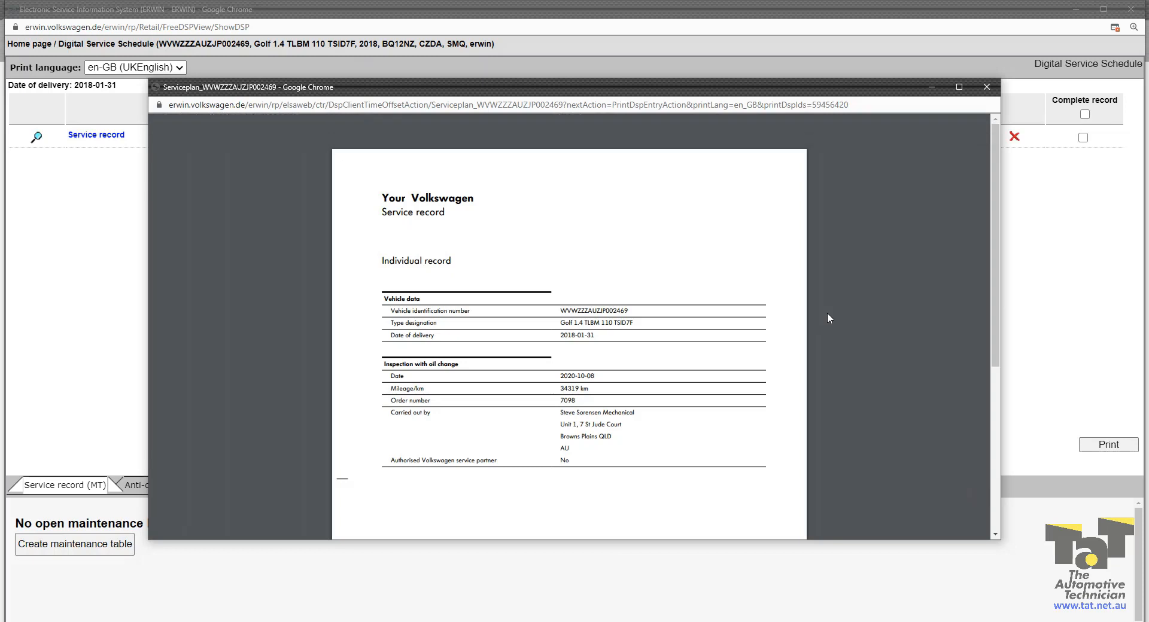
scroll(827, 313, down, 3)
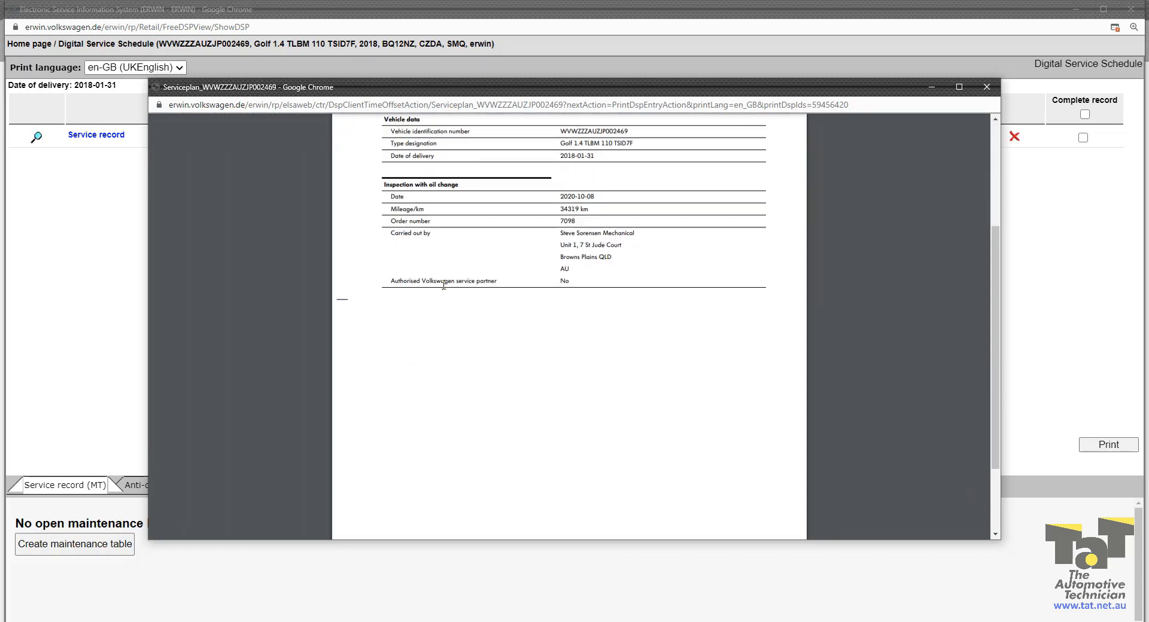
scroll(763, 298, up, 2)
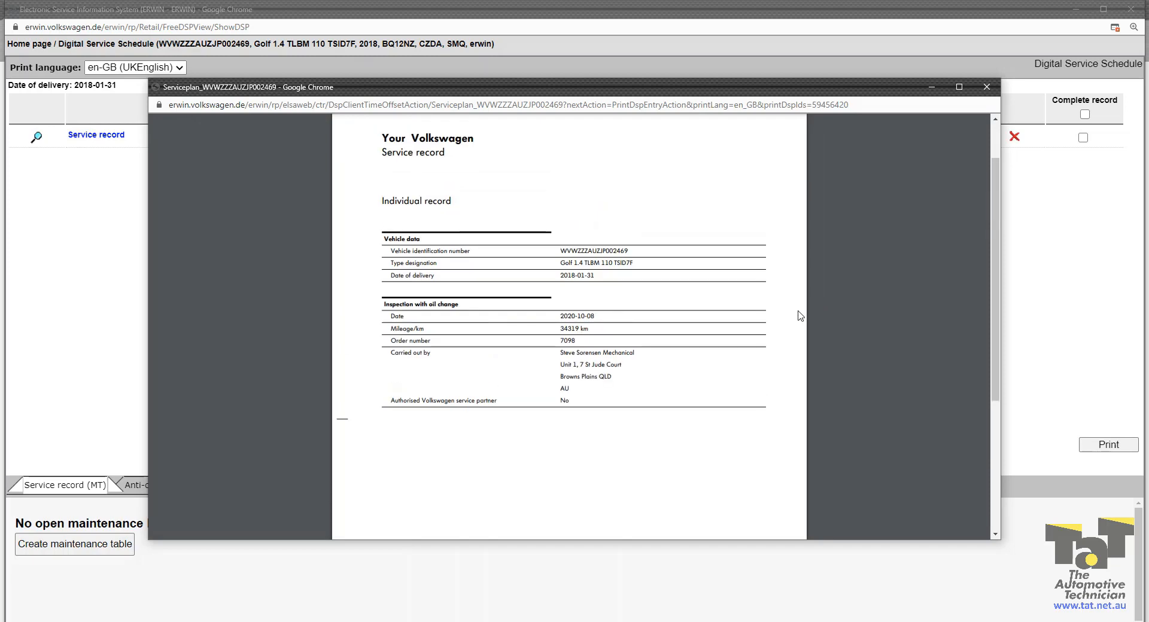